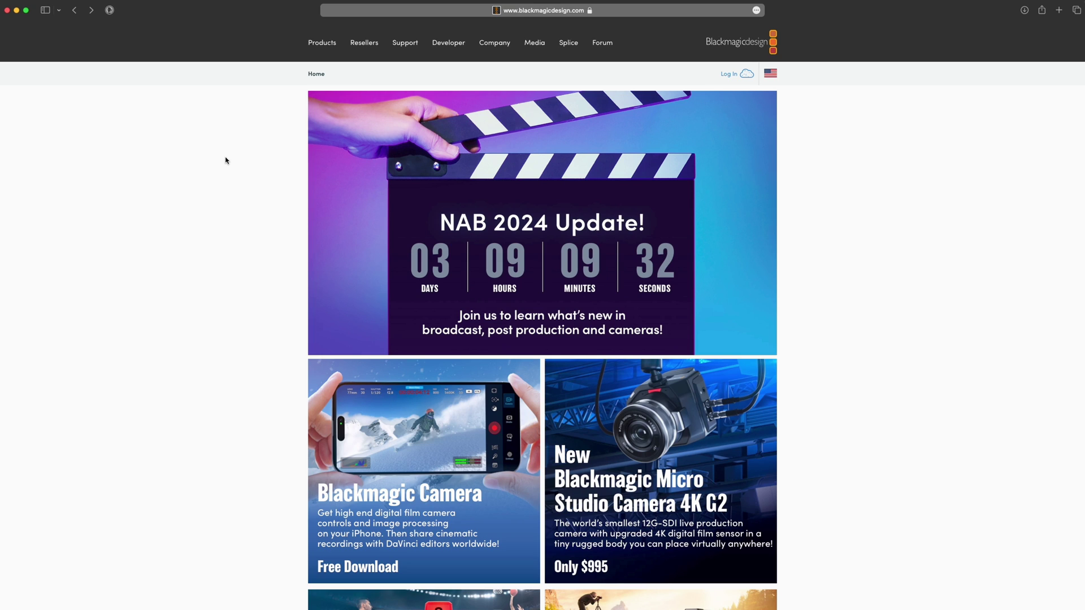
Go to the Products page on blackmagicdesign.com from the top navigation
left_click(326, 45)
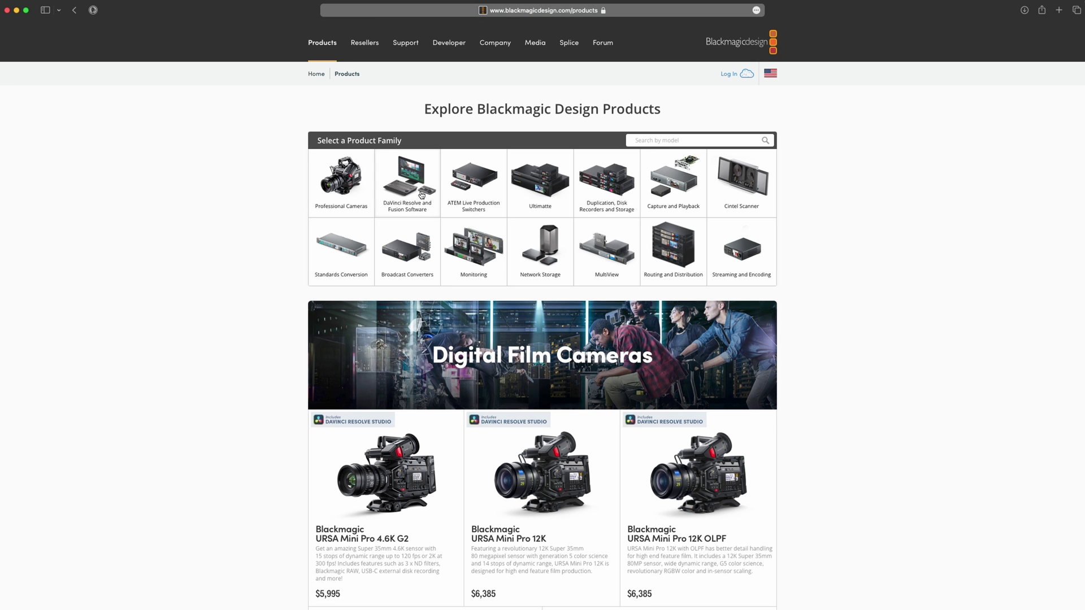
Open the DaVinci Resolve product page and start its free DaVinci Resolve 18.6 download
left_click(404, 185)
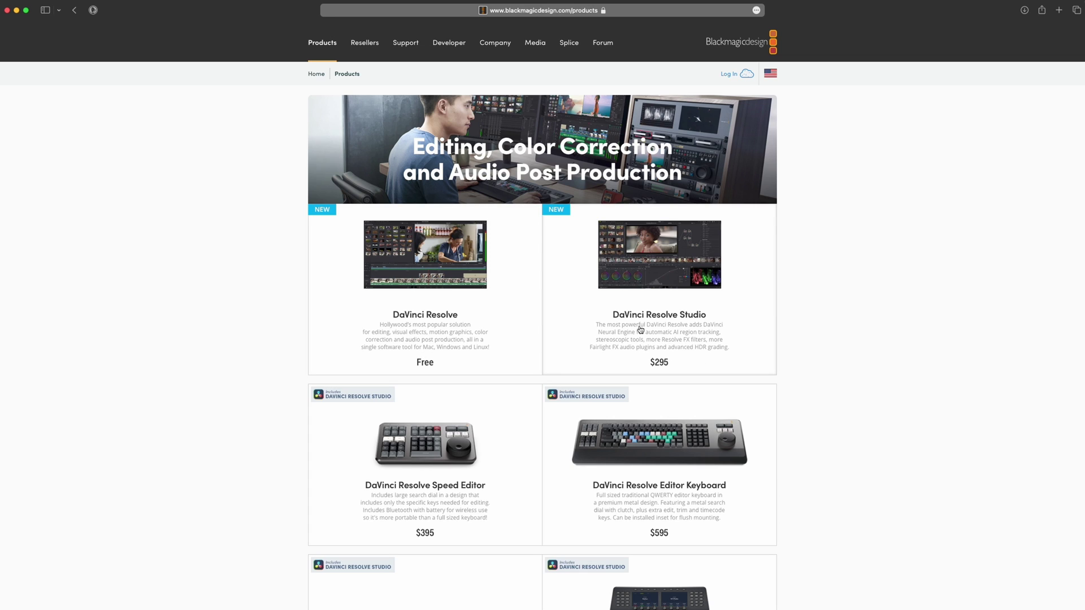
left_click(426, 283)
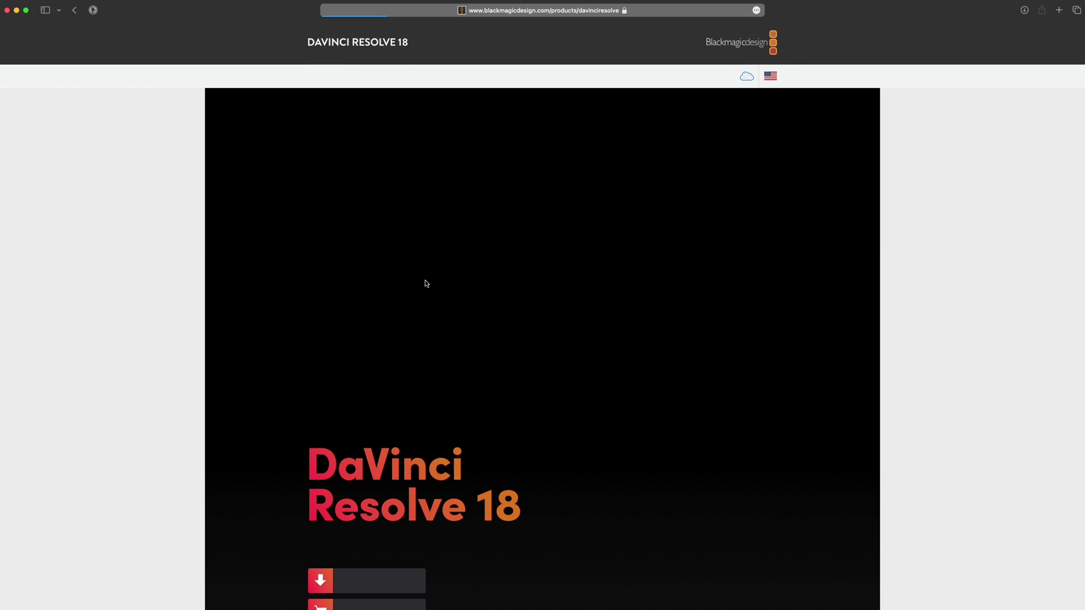
scroll(457, 416, "down", 3)
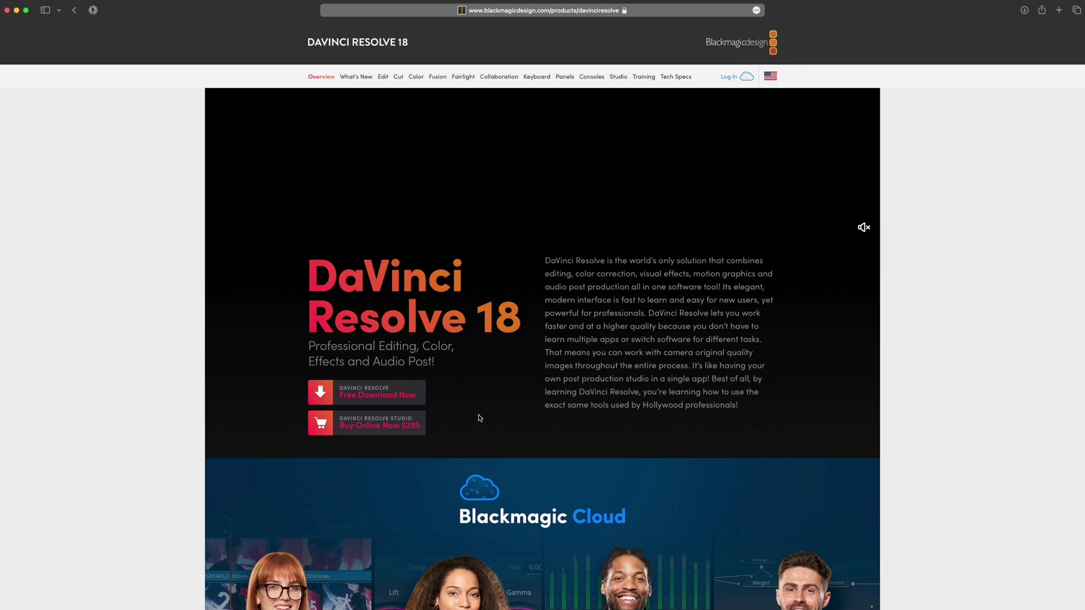
scroll(478, 415, "down", 20)
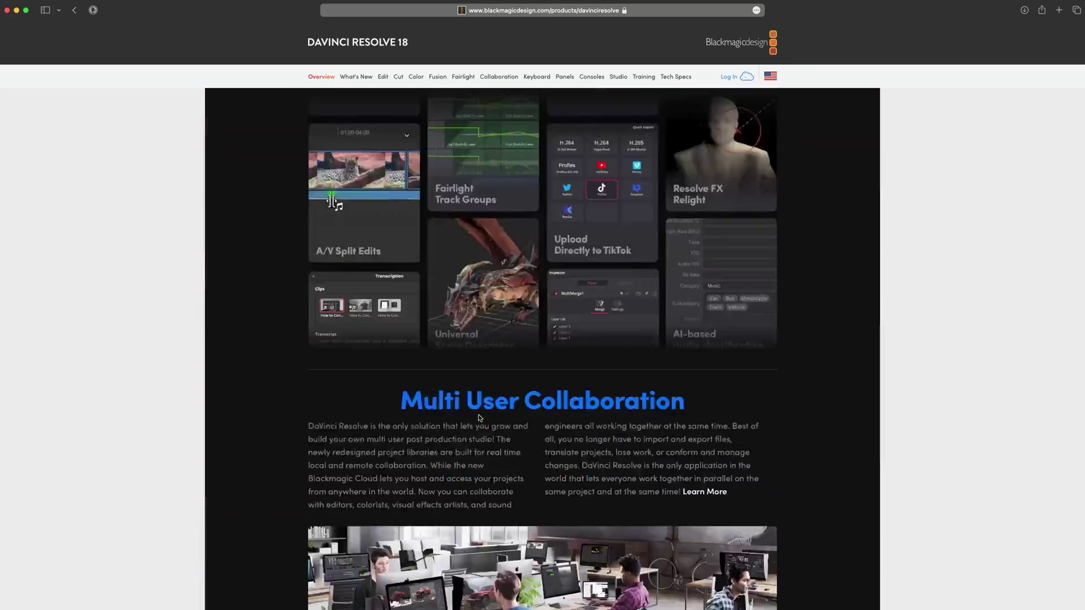
scroll(479, 418, "down", 20)
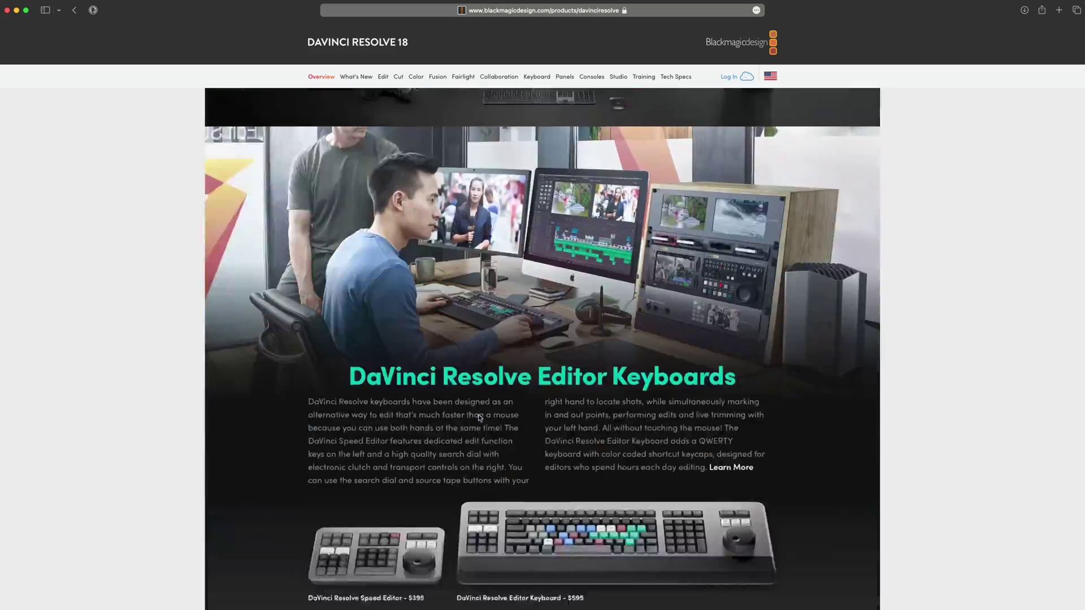
scroll(479, 418, "up", 8)
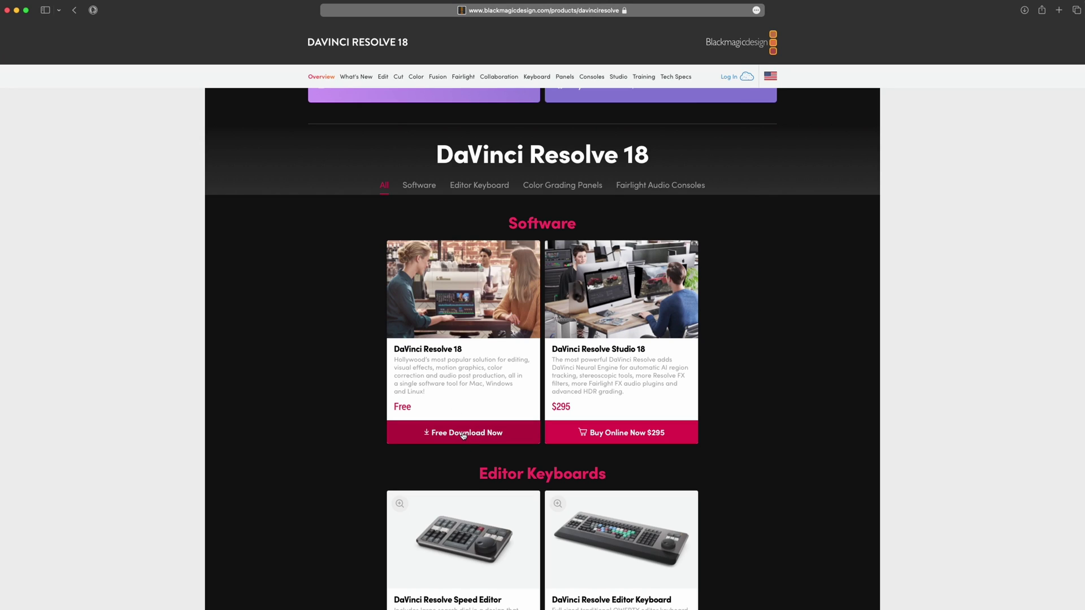
left_click(463, 434)
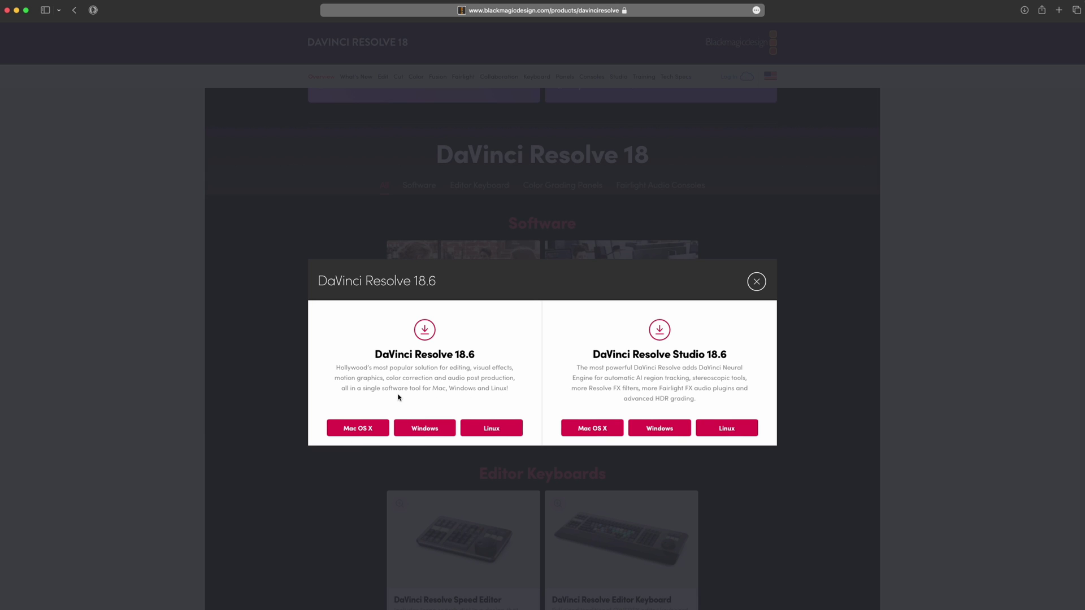
Choose the Mac OS X version of DaVinci Resolve 18.6 to reach the registration form
left_click(362, 432)
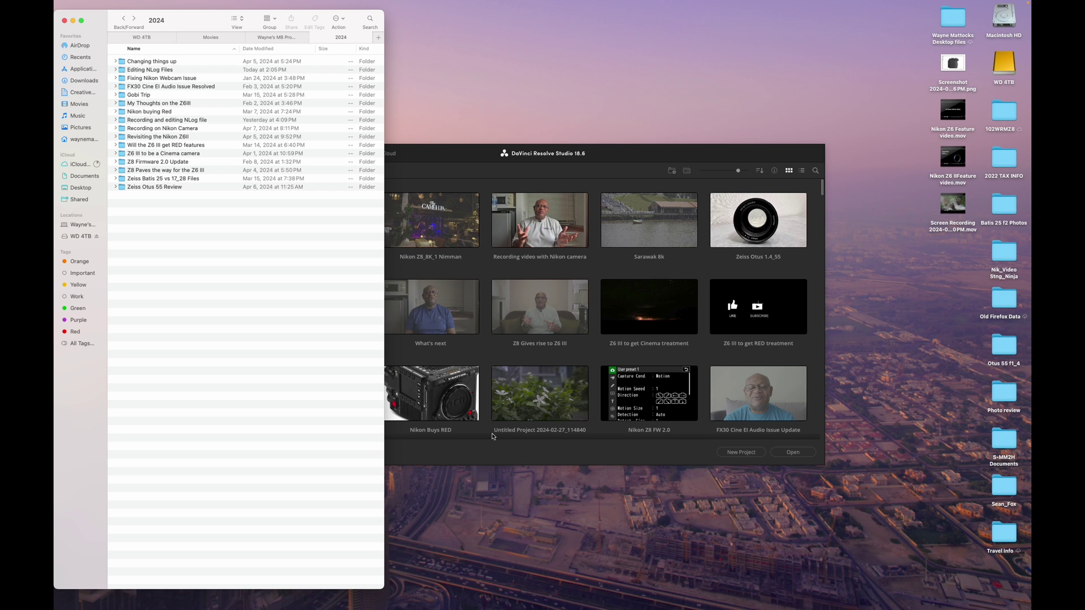
mouse_move(360, 607)
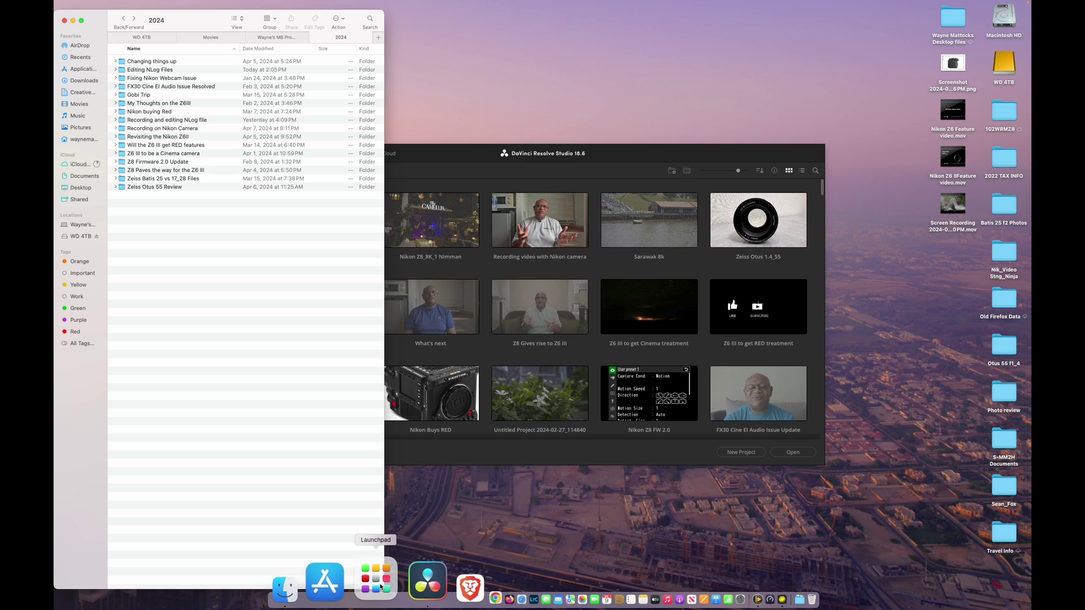
Launch DaVinci Resolve from Launchpad's second page, then show the WD 4TB drive in Finder
left_click(375, 599)
scroll(650, 273, "right", 5)
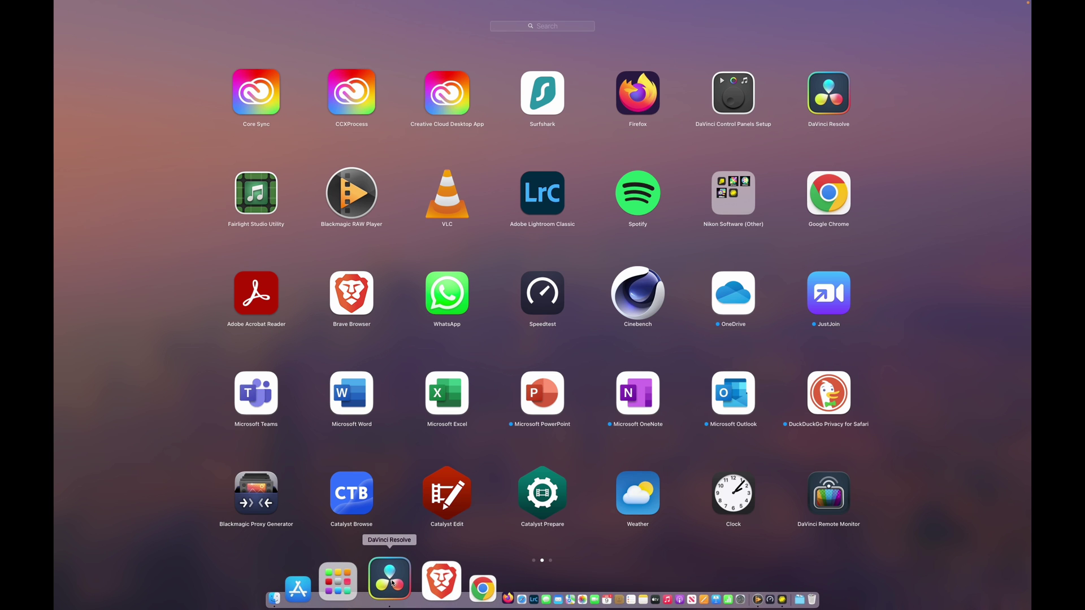
left_click(392, 583)
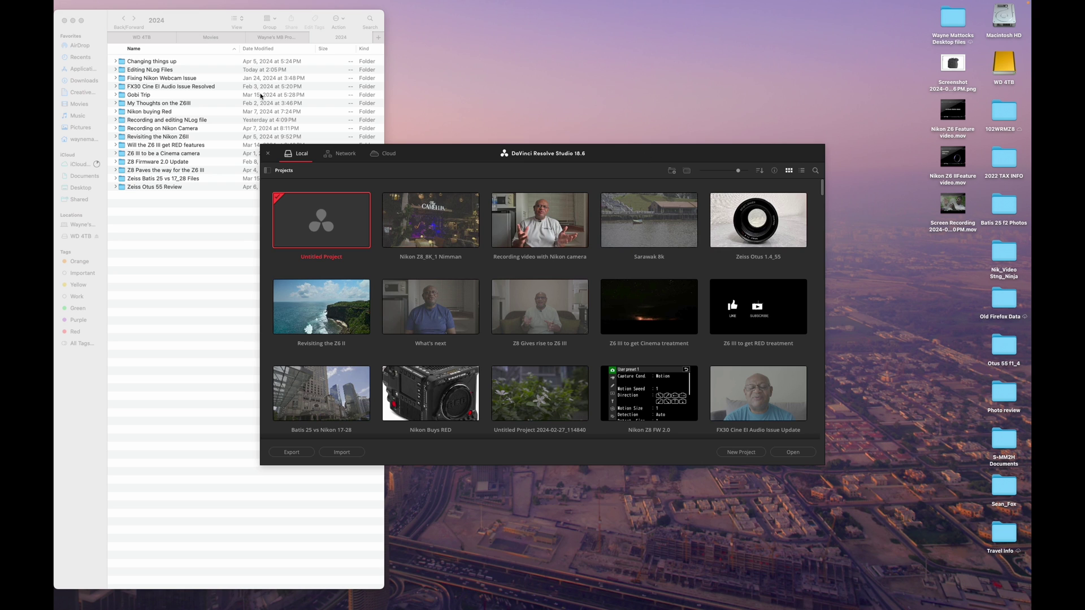
left_click(144, 40)
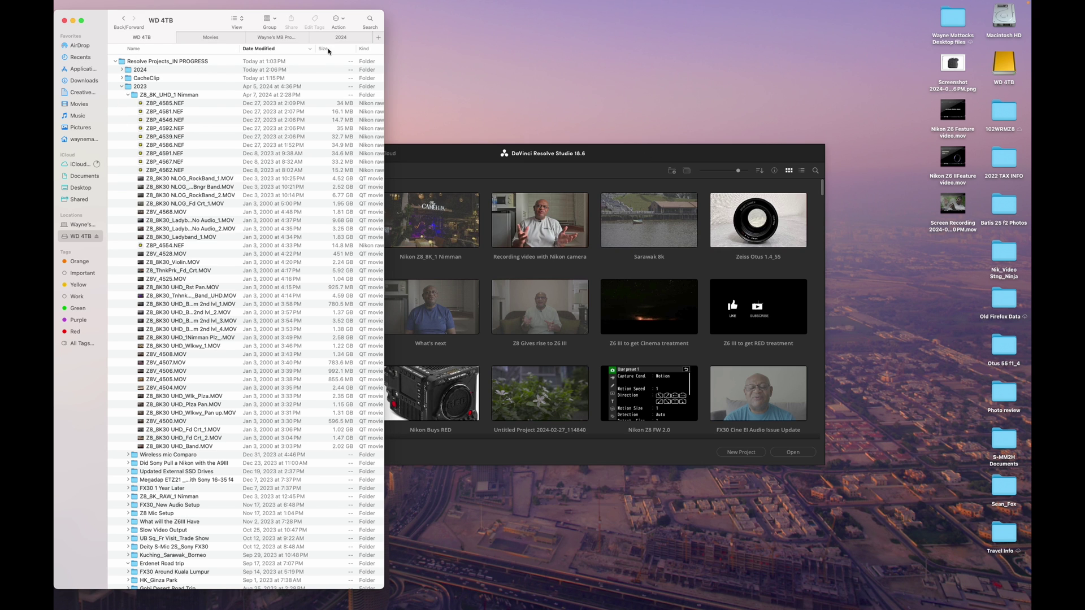
Open the 2024 > Editing NLog Files folder in Finder, then relaunch Resolve's project manager
left_click(346, 39)
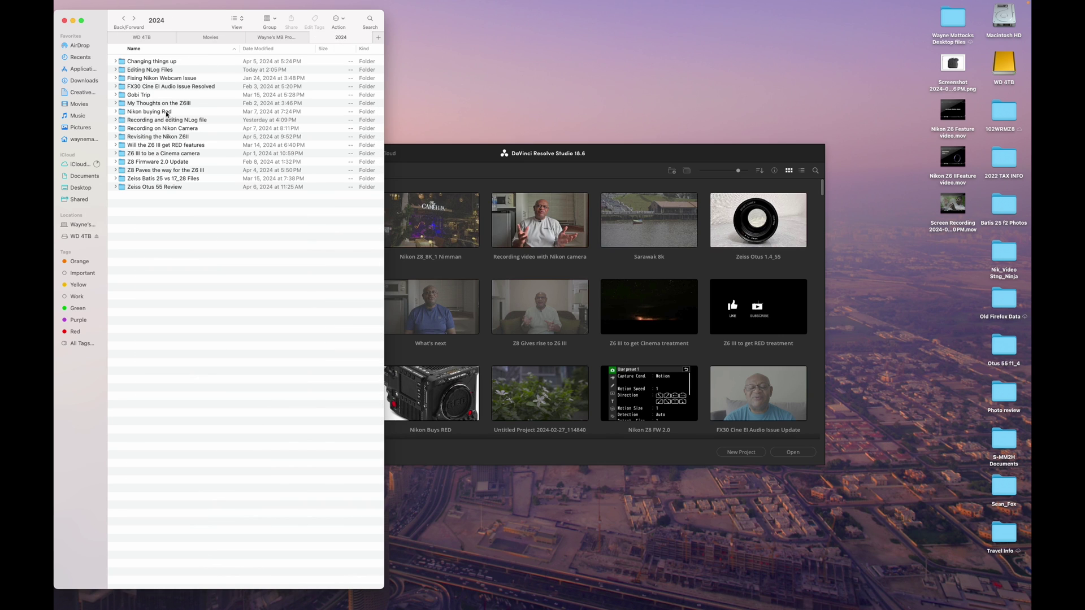
double_click(123, 70)
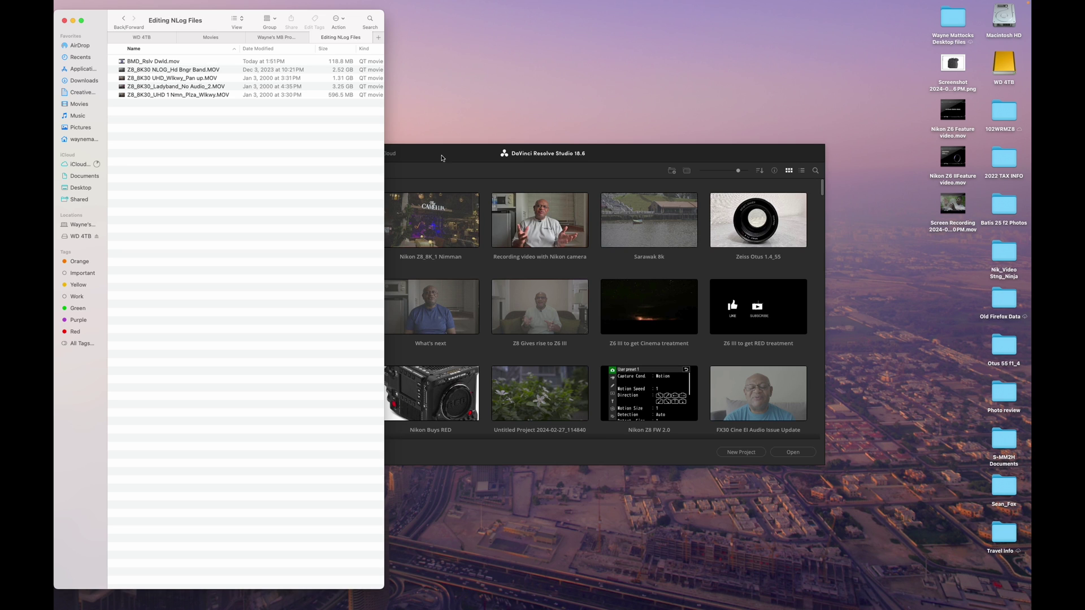
left_click(444, 157)
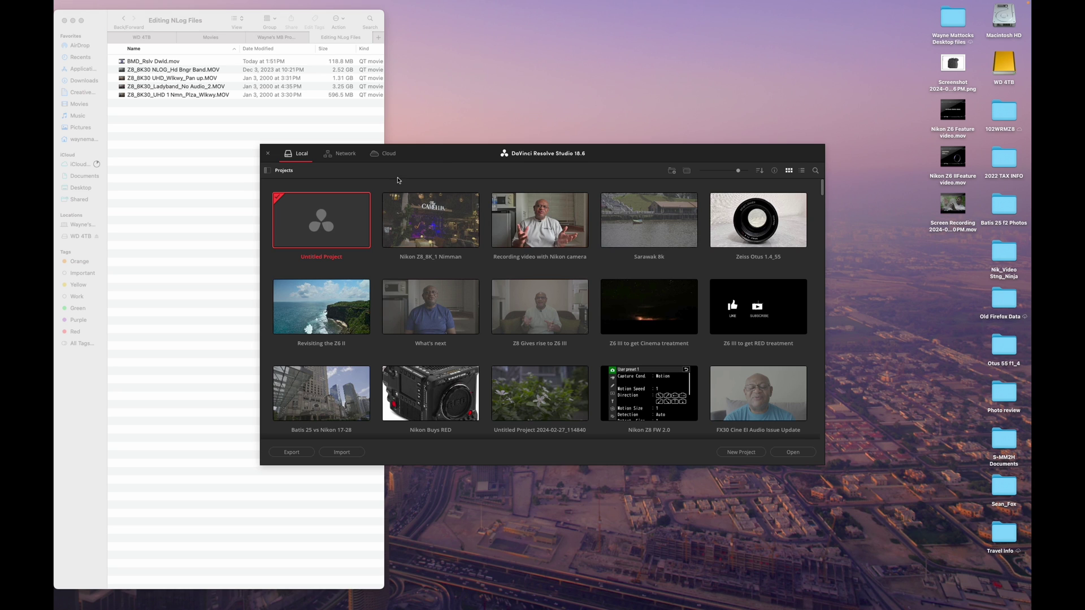
double_click(318, 259)
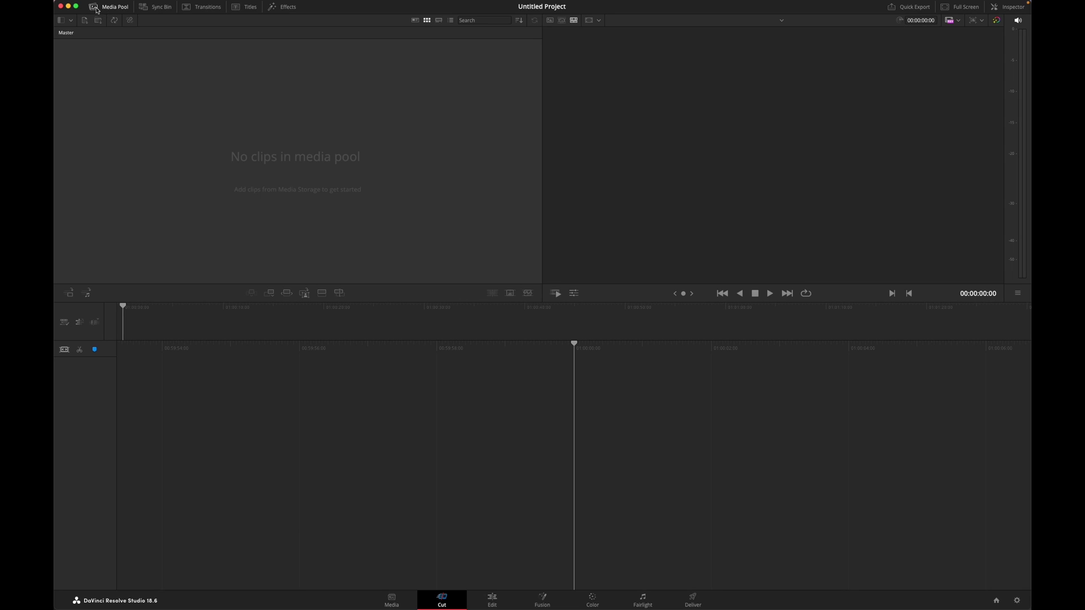
left_click(60, 7)
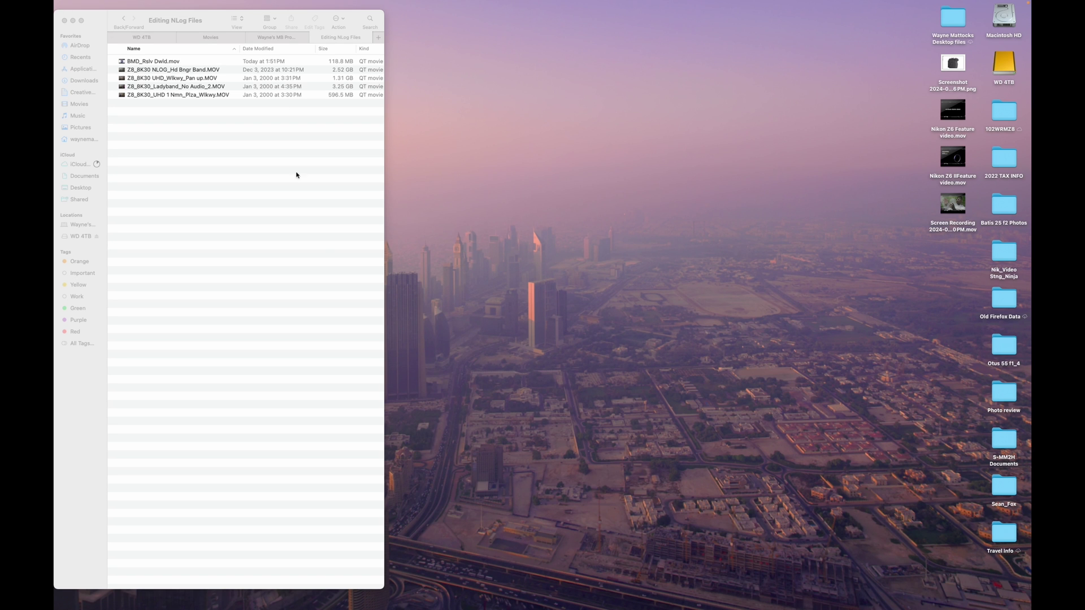
mouse_move(411, 593)
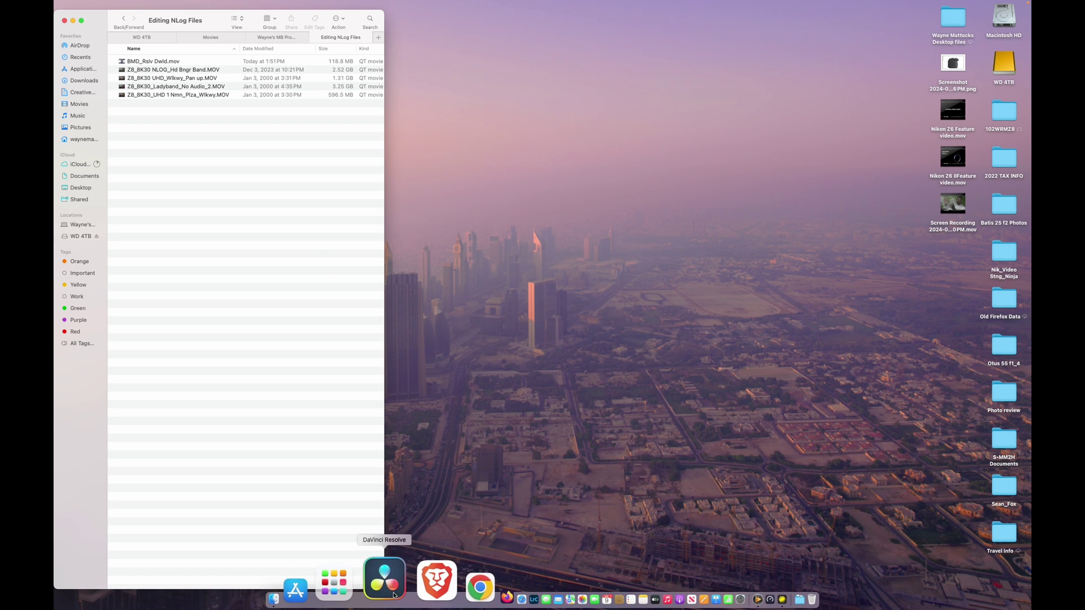
left_click(393, 590)
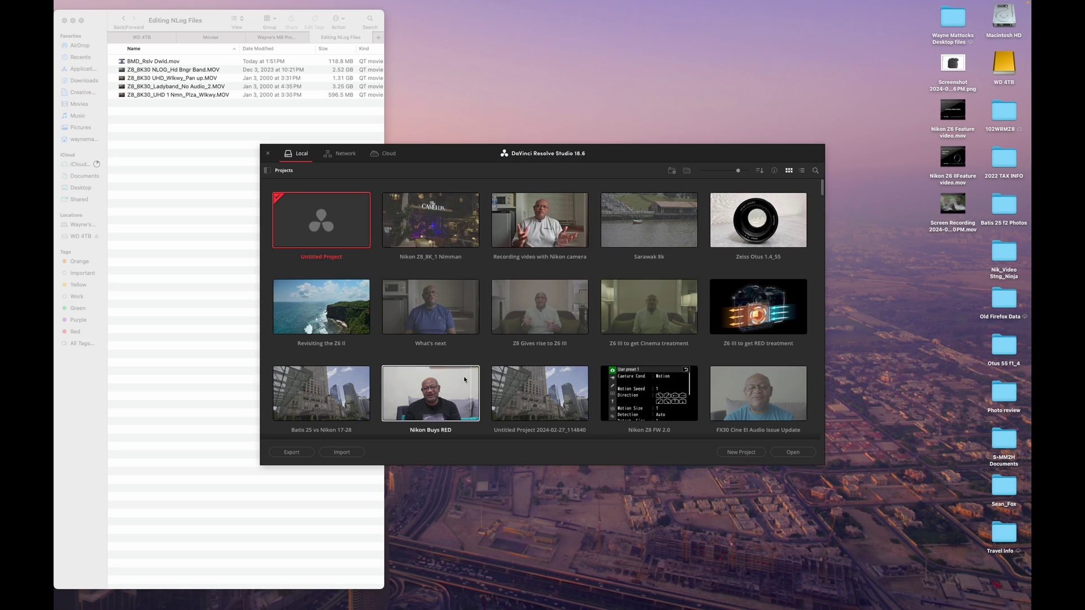
Save Untitled Project as a new project named 'Working with NLog'
right_click(324, 228)
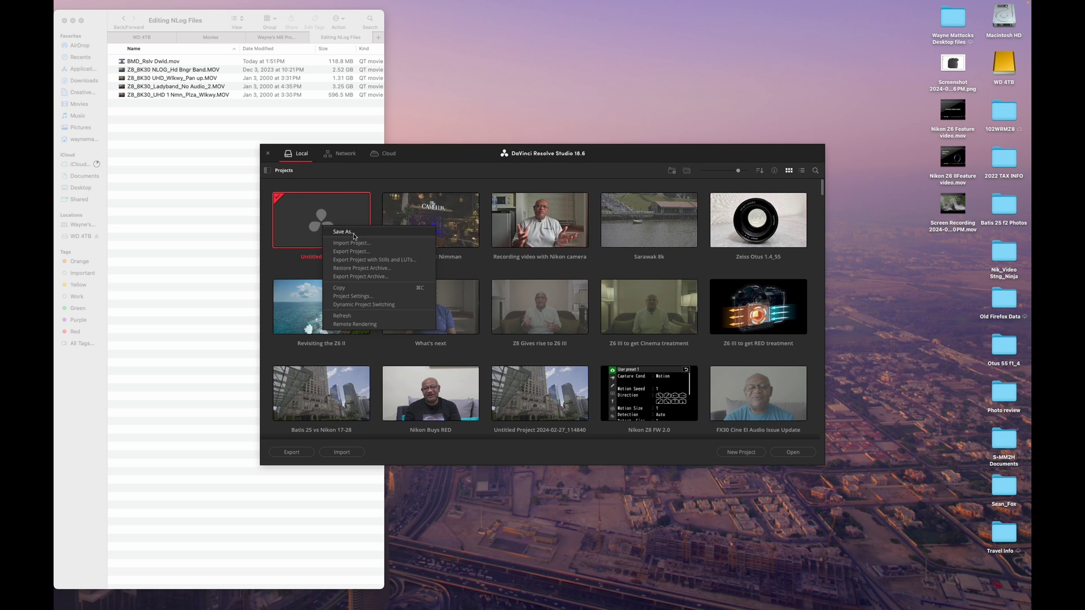
left_click(353, 232)
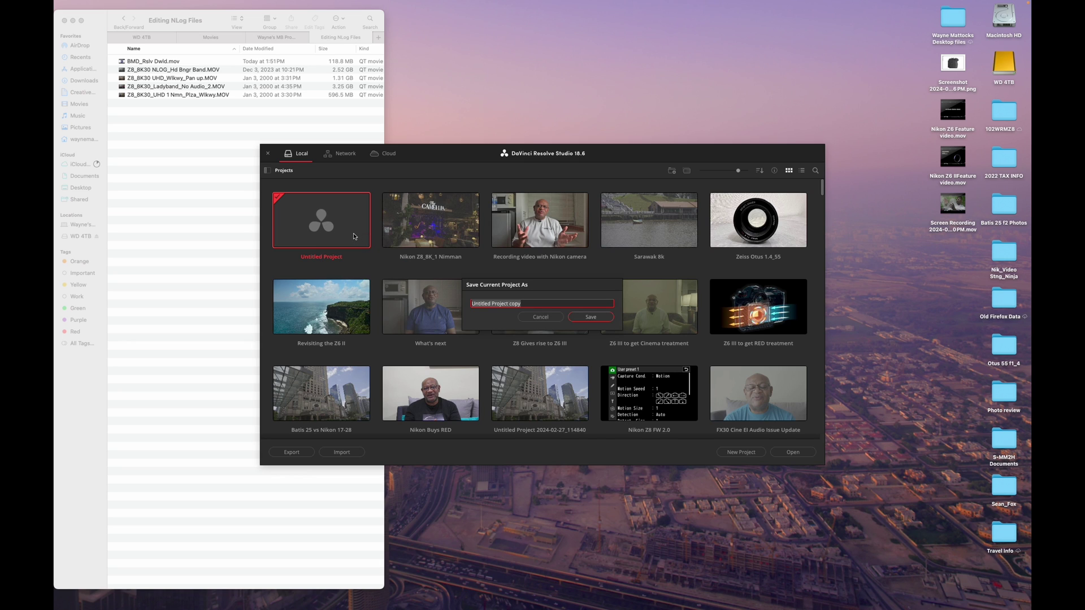
type("Working with NLO")
left_click(591, 318)
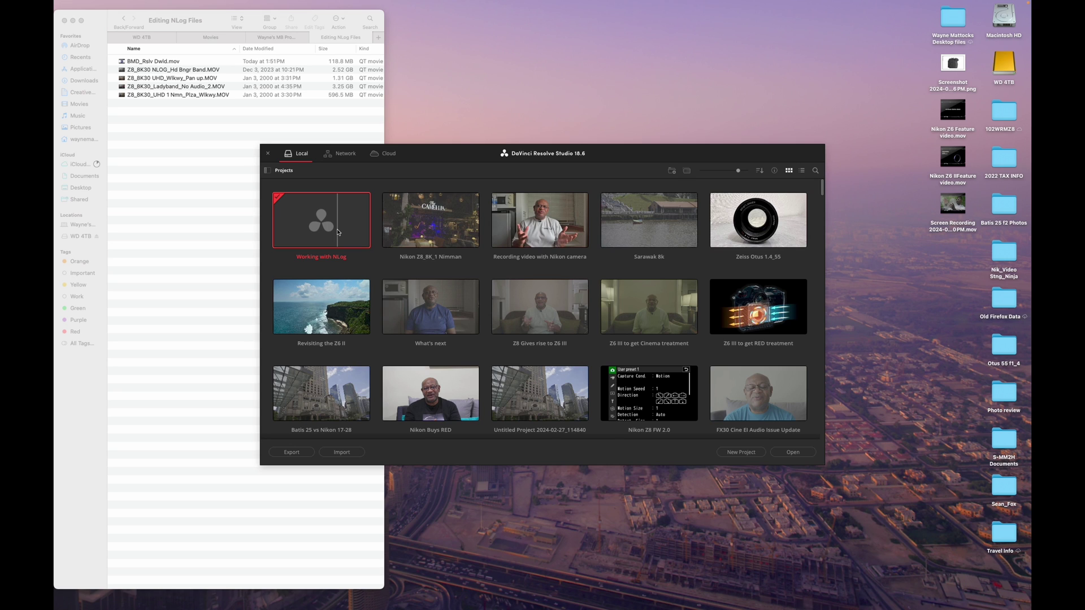
Open Working with NLog's Project Settings and keep the timeline frame rate at 24 fps
right_click(338, 232)
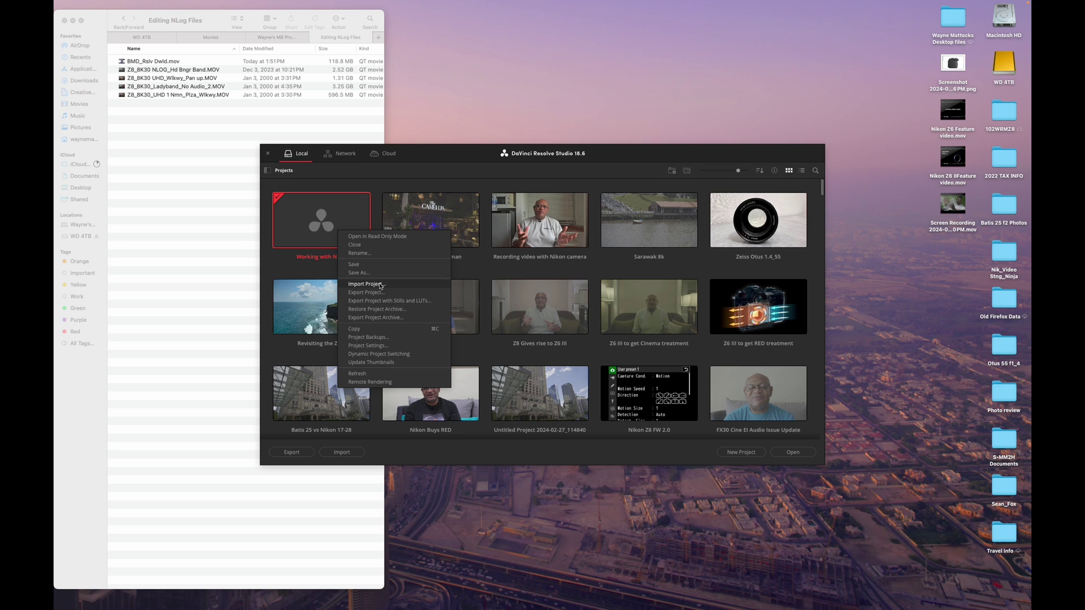
left_click(378, 346)
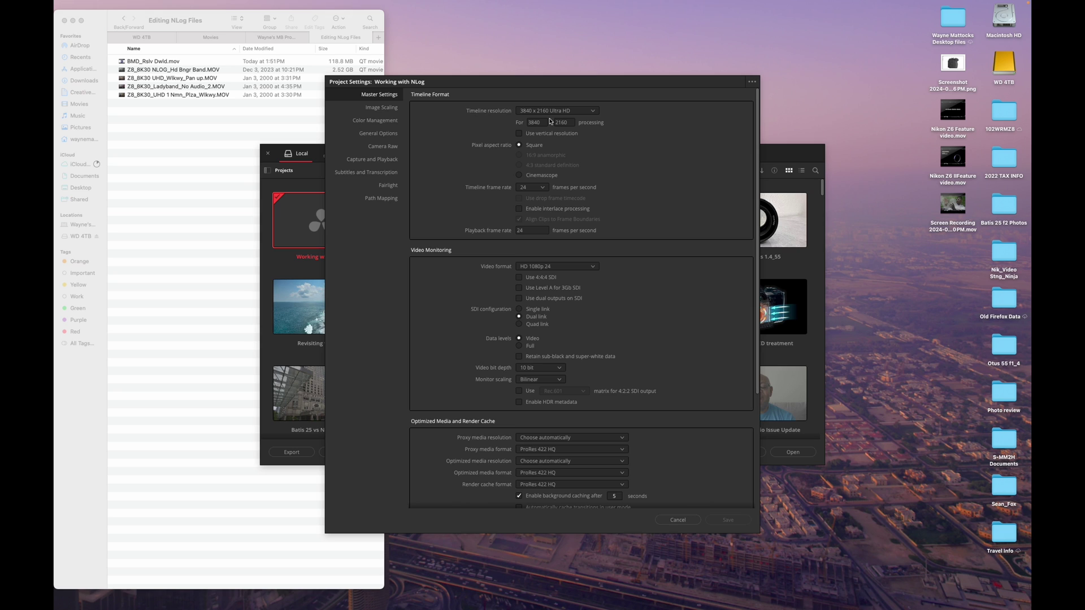
left_click(543, 188)
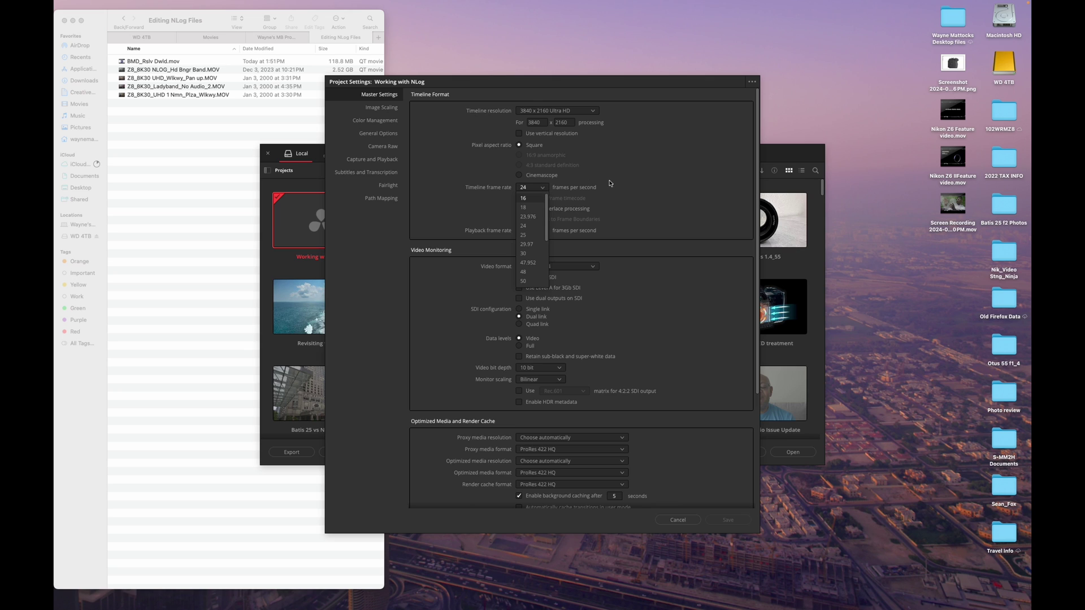
left_click(617, 180)
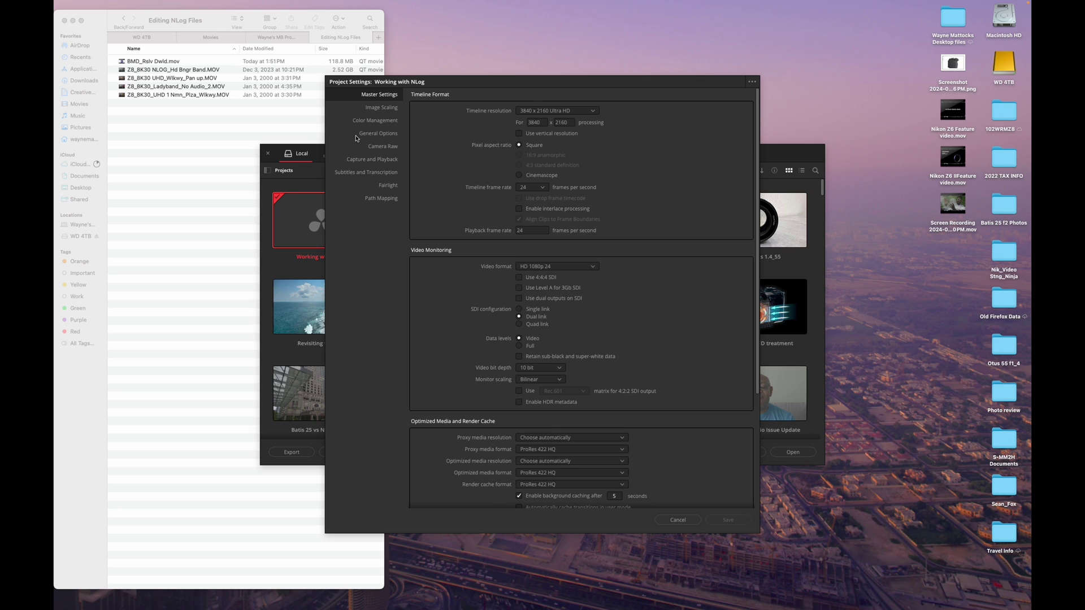
Set colour science to DaVinci YRGB Color Managed with SDR Rec.709 output and save
left_click(389, 122)
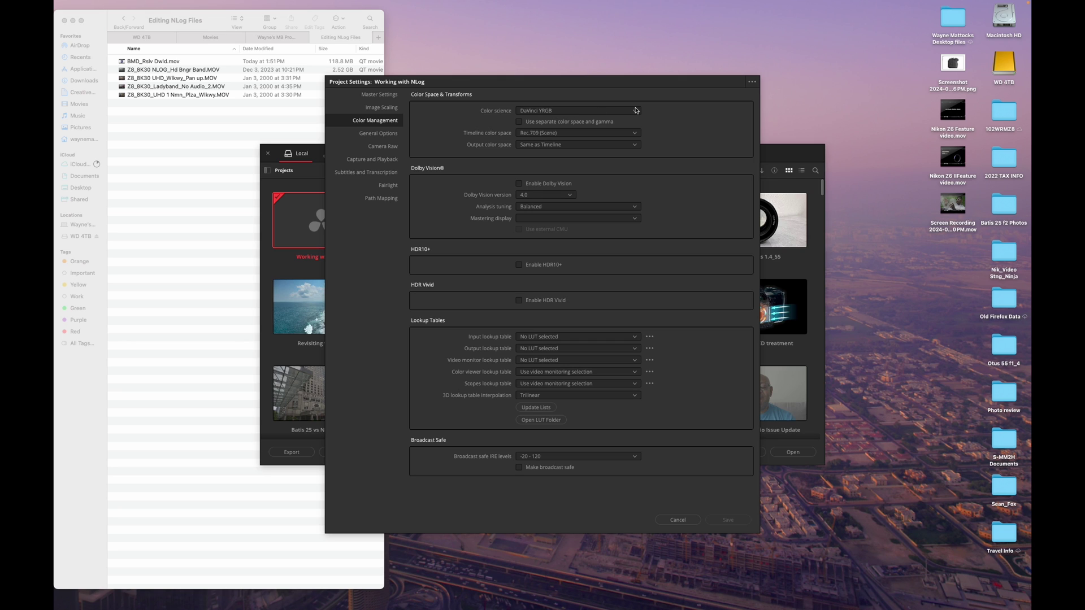
left_click(635, 111)
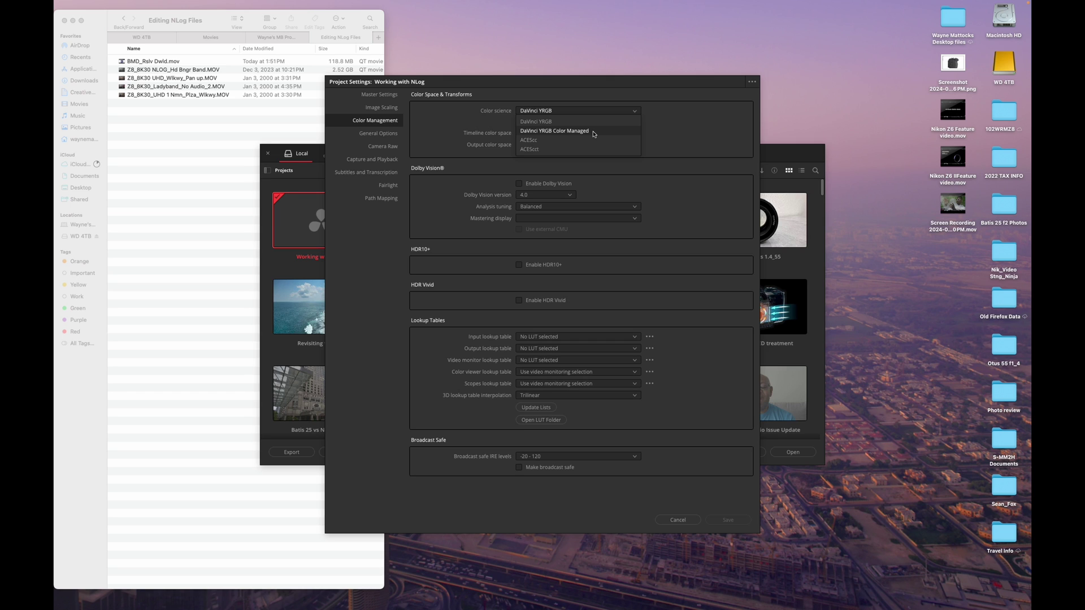
left_click(593, 132)
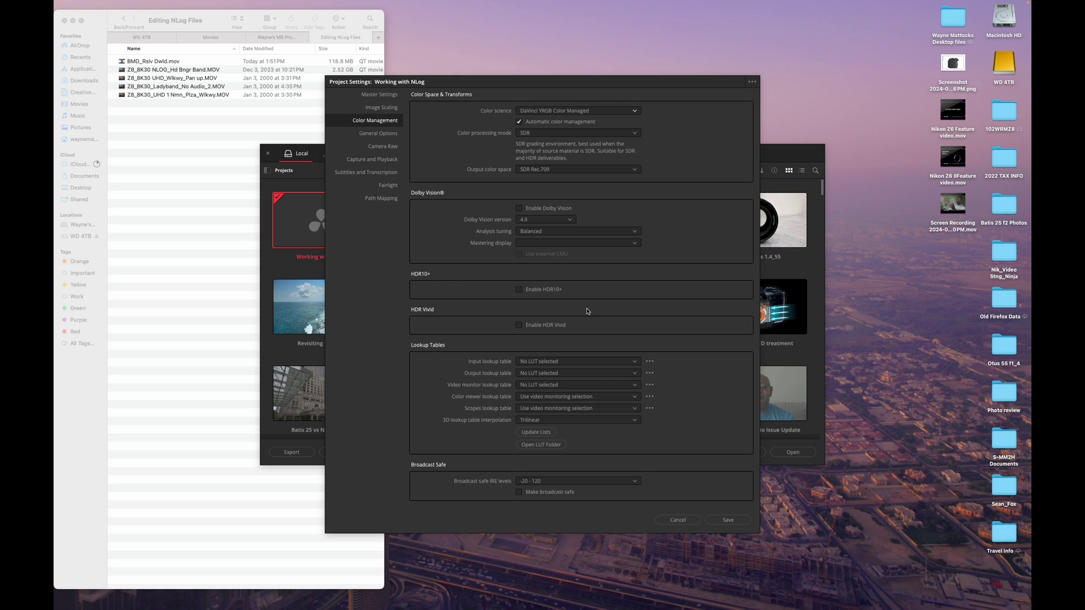
left_click(727, 520)
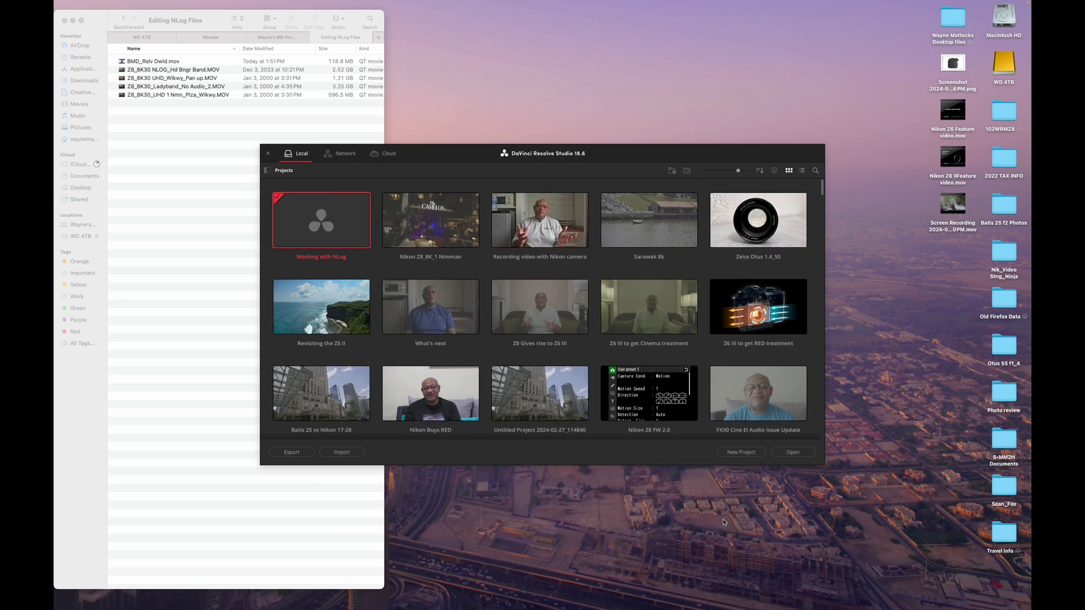
Open Working with NLog and import the movie clips from the Editing NLog Files folder
double_click(333, 226)
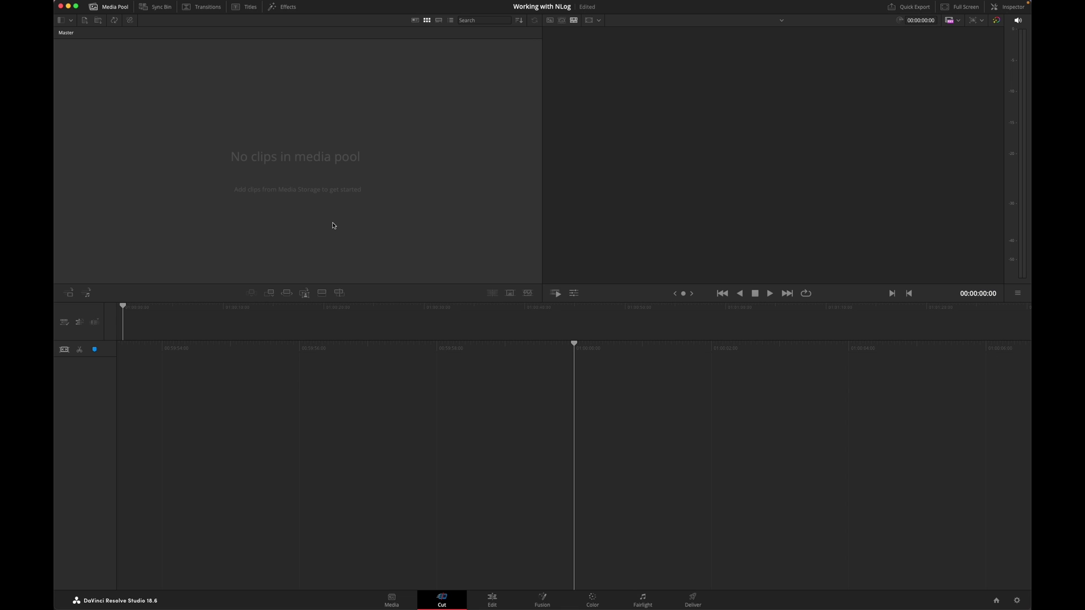
left_click(98, 23)
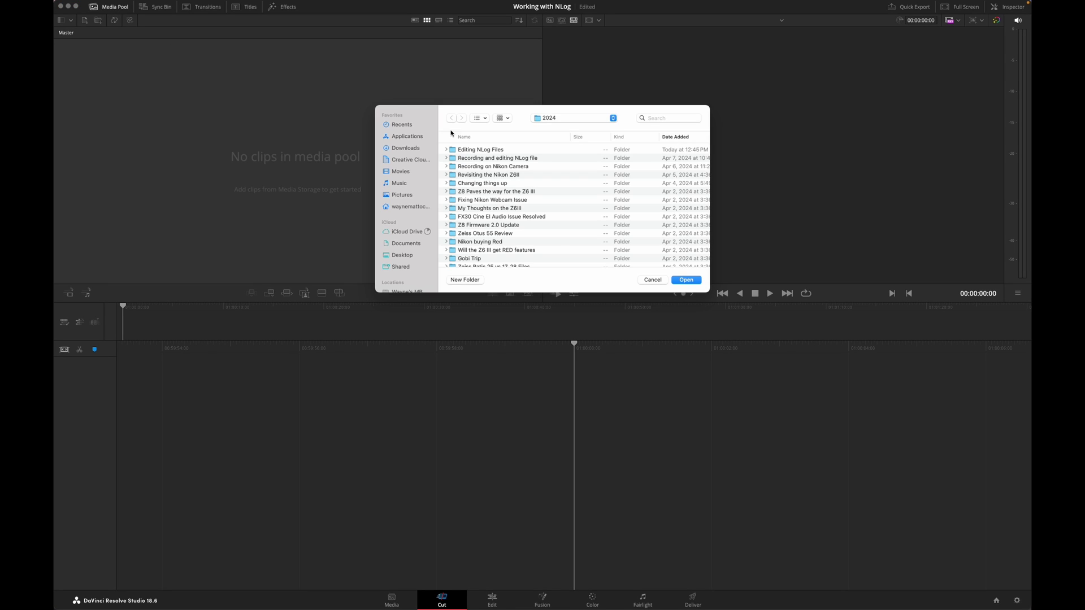
double_click(475, 151)
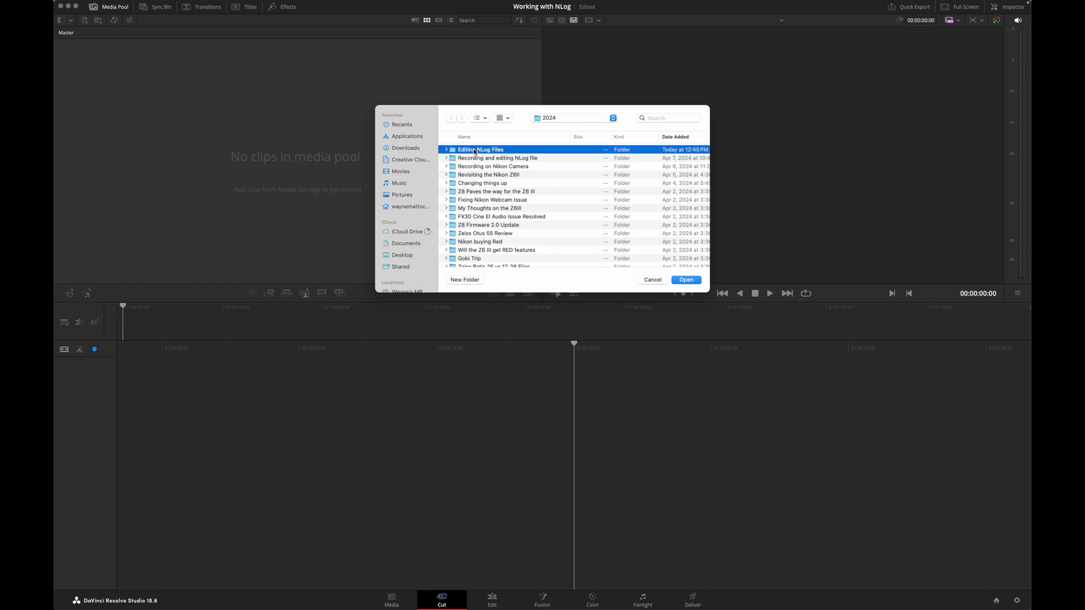
left_click(688, 280)
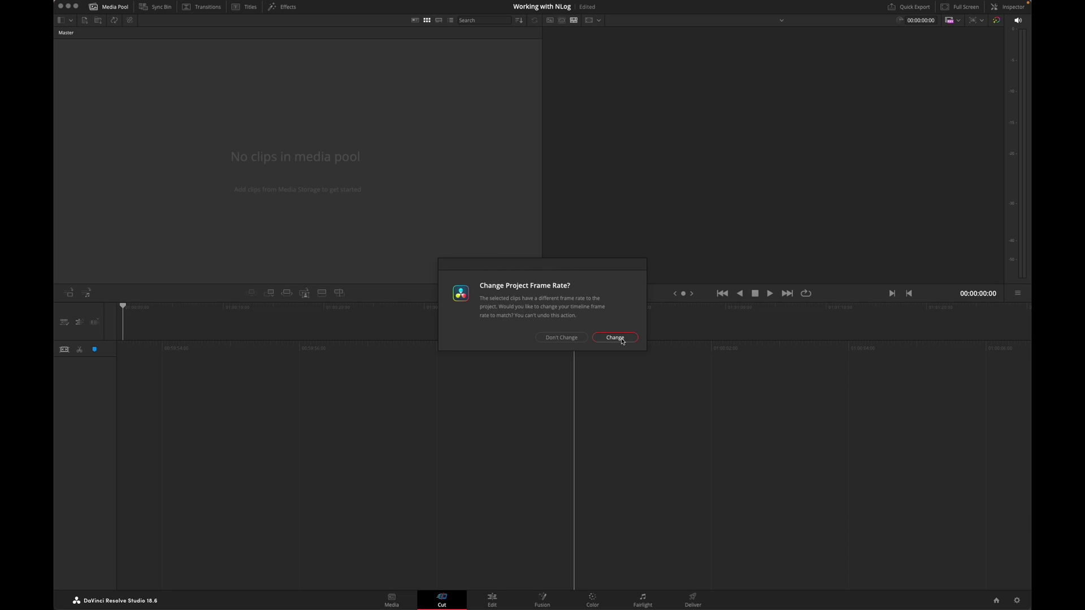
Accept the frame-rate change, preview BMD_Rslv Dwld.mov on the Media page, then return to Cut
left_click(622, 338)
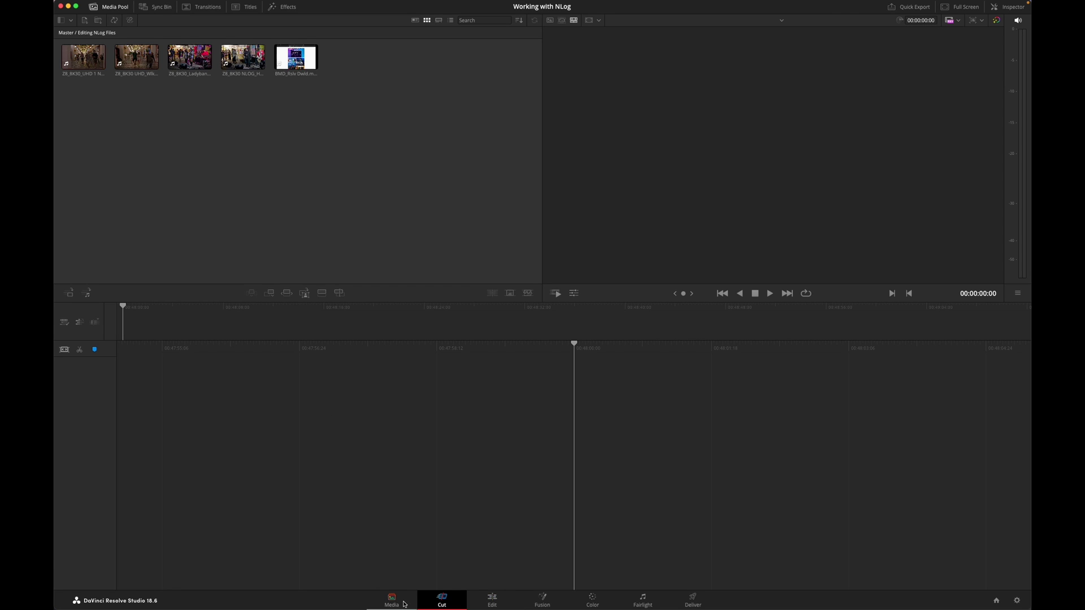
left_click(395, 602)
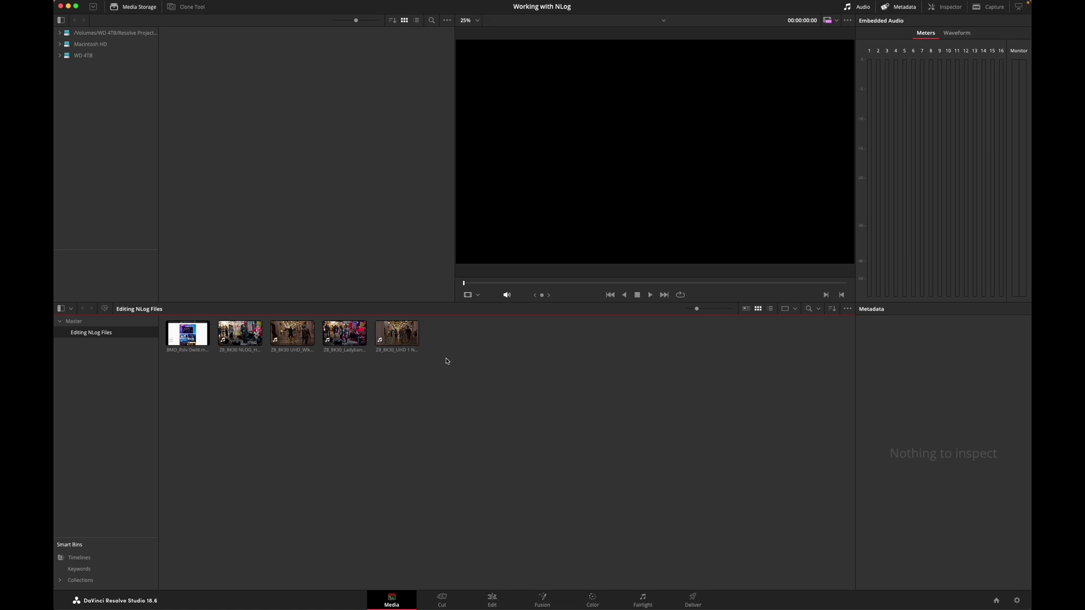
left_click(189, 346)
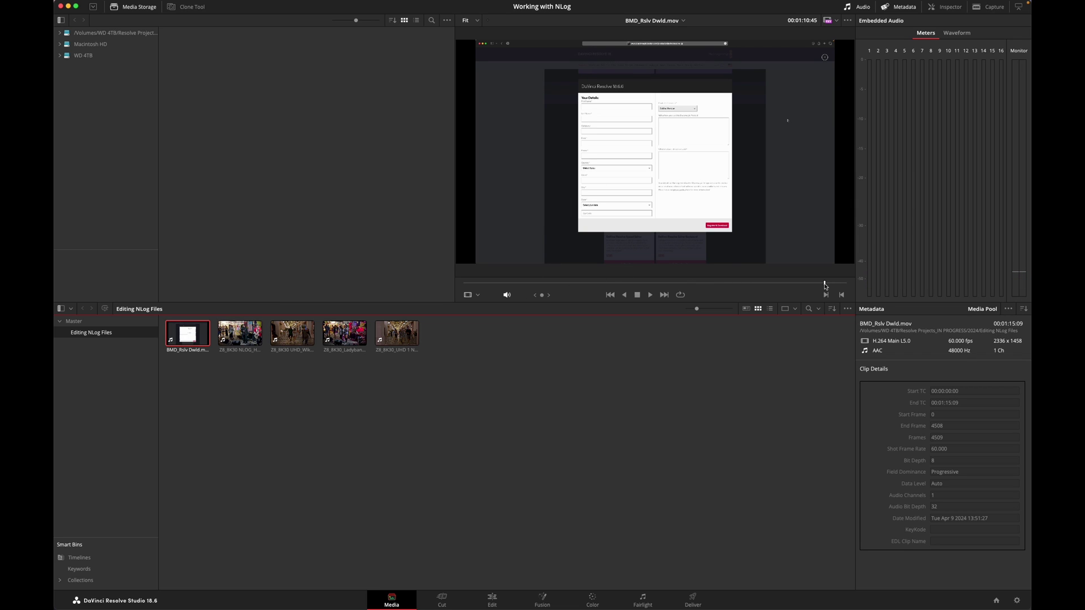
left_click_drag(824, 283, 693, 287)
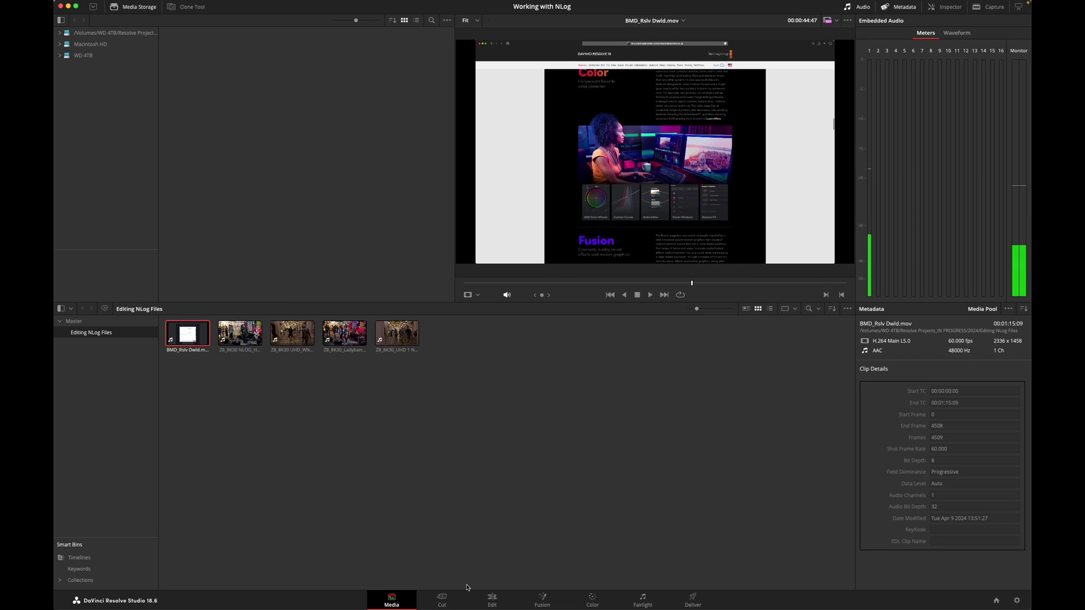
left_click(441, 599)
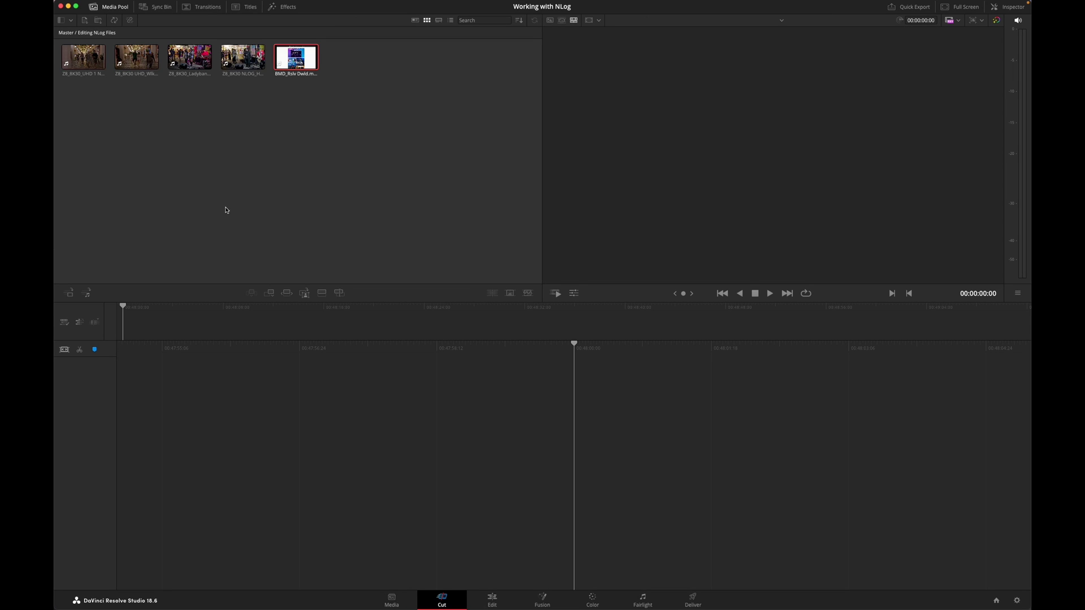
Play the Z8_8K30_UHD 1 Nmn_Plza_Wlkey.MOV clip from its start and set In and Out points six seconds apart
left_click(85, 60)
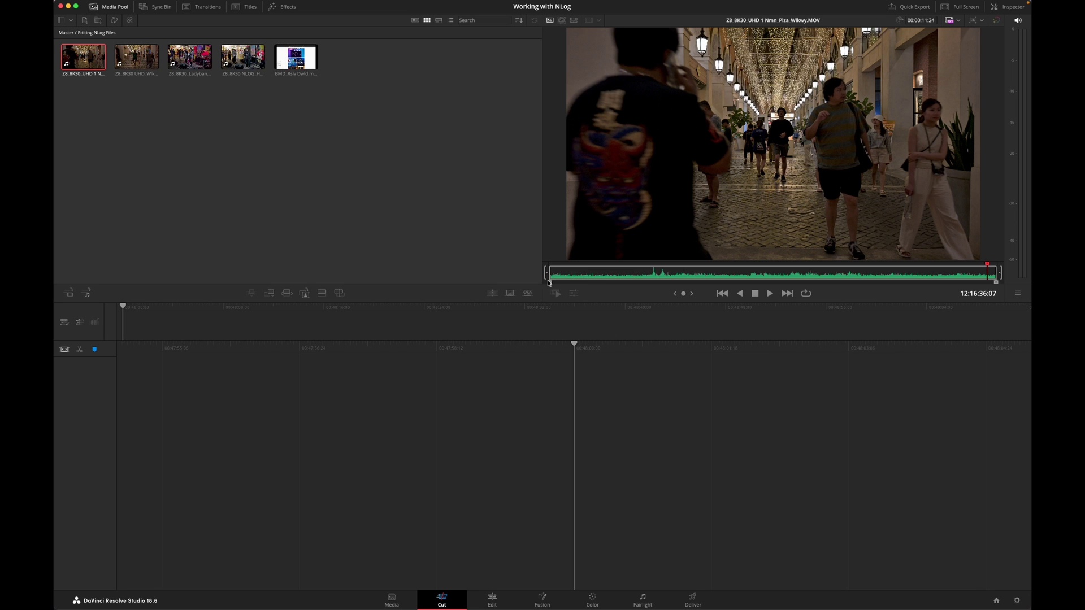
key("space")
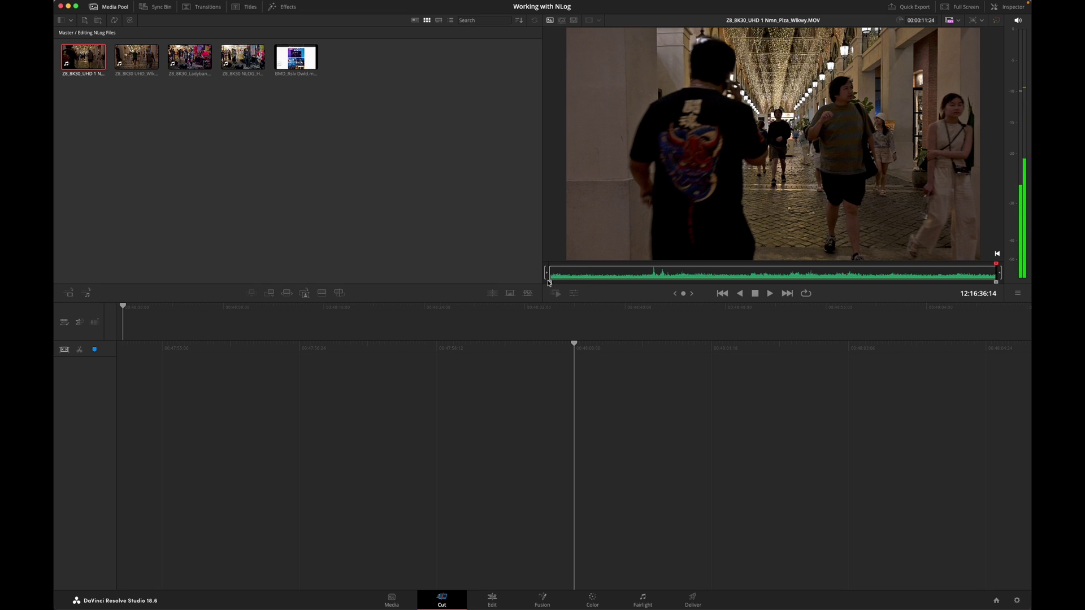
key("Home")
key("space")
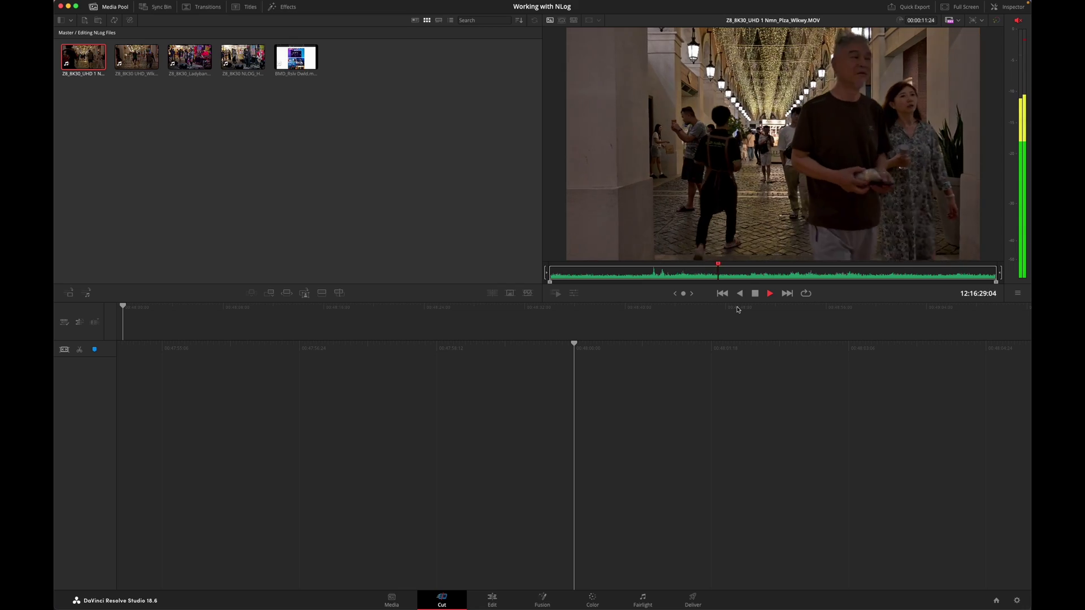
key("i")
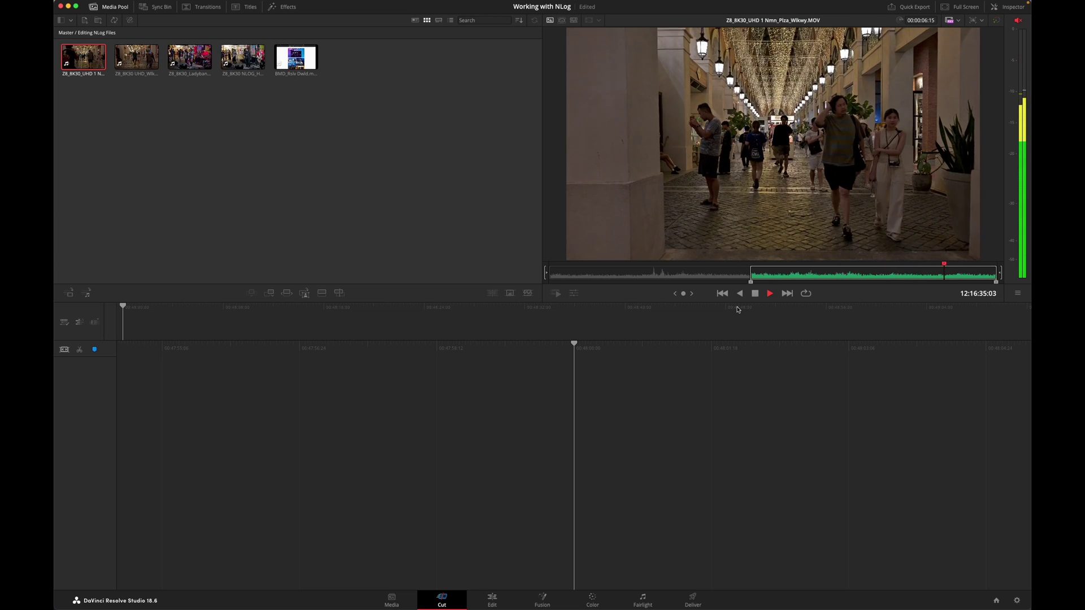
key("o")
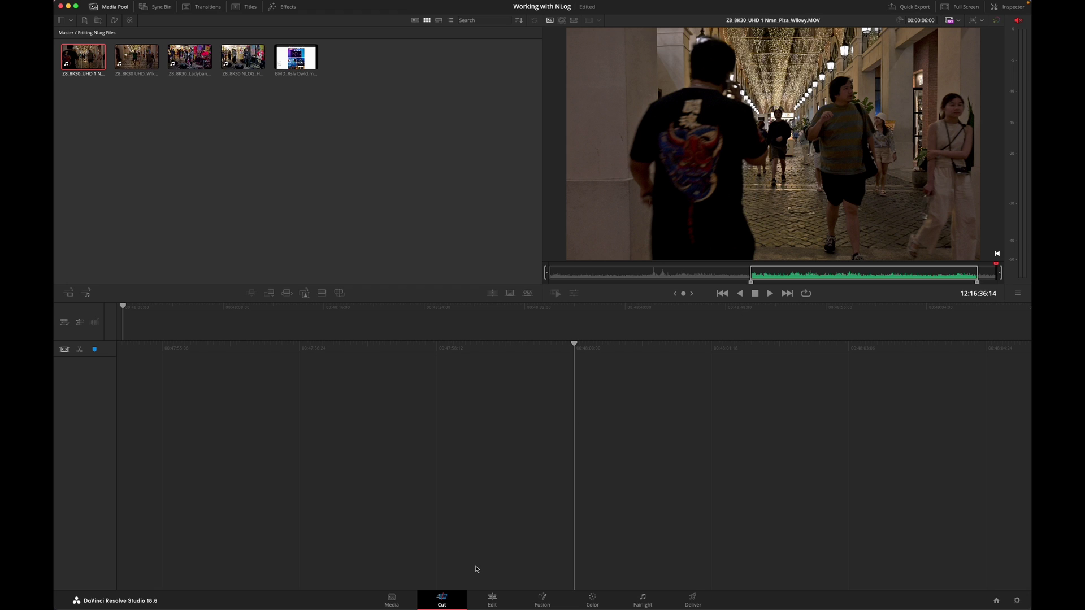
left_click(493, 601)
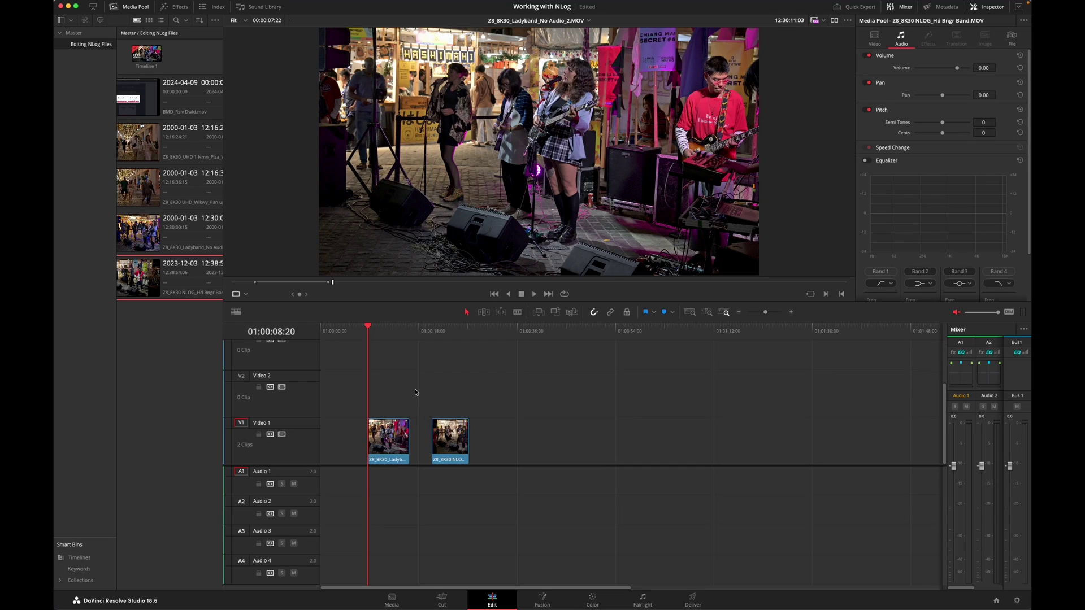
Show Timeline 1 in the viewer instead of the source clip
left_click(368, 335)
Check the Color Management project settings, then select the NLOG Hd Bngr Band clip and open the Color page
left_click(431, 335)
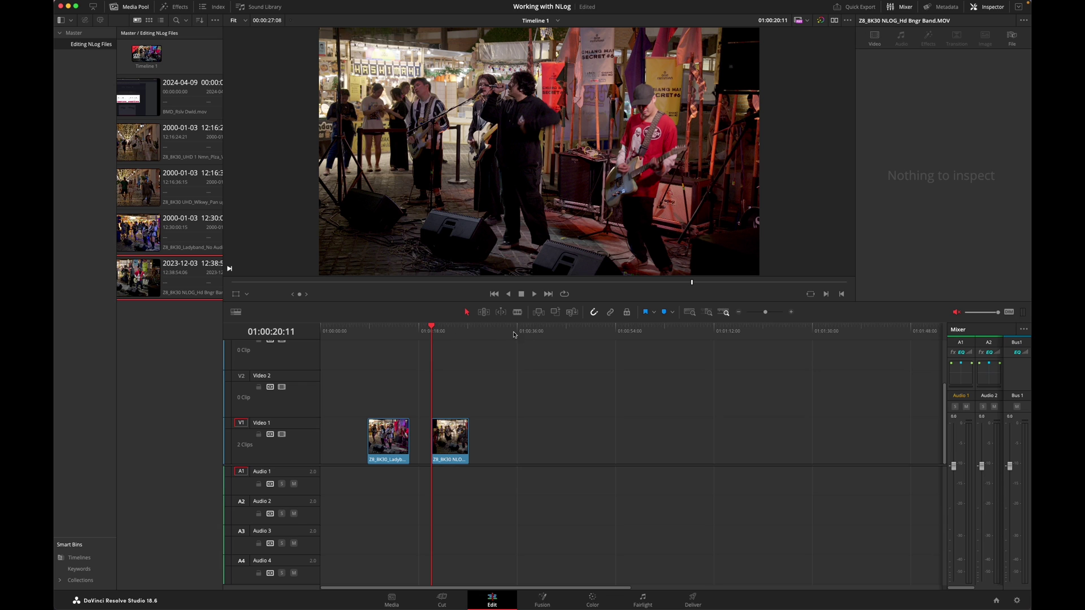
left_click(1016, 600)
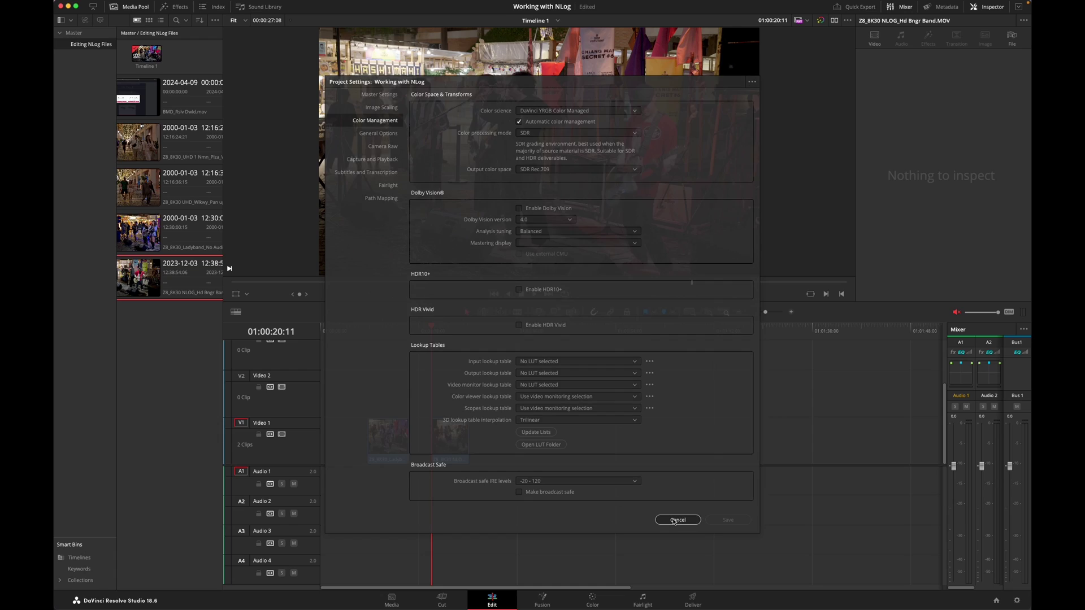
left_click(674, 523)
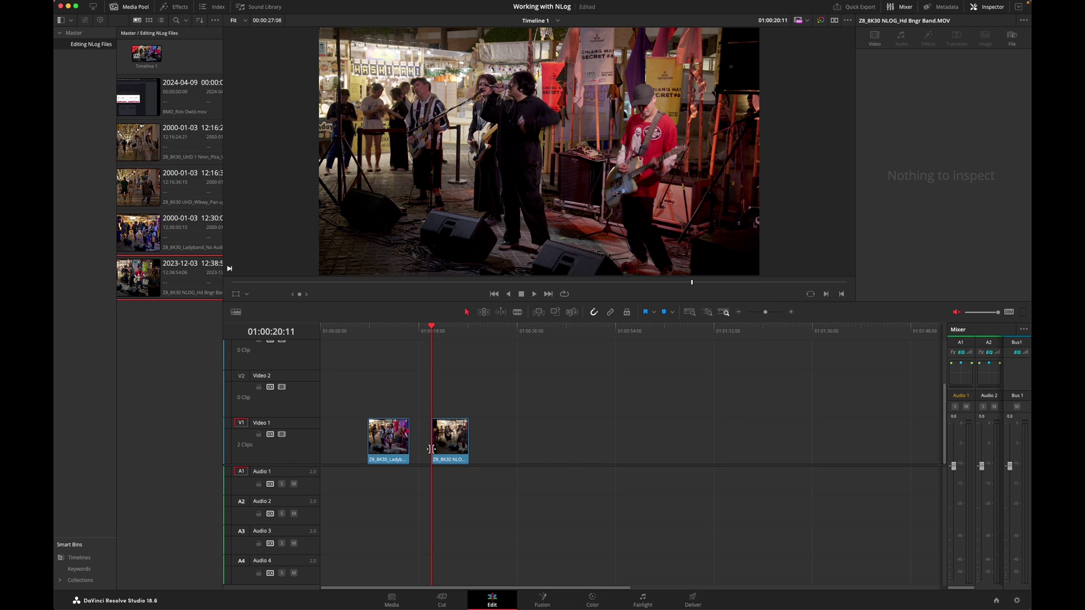
left_click(454, 448)
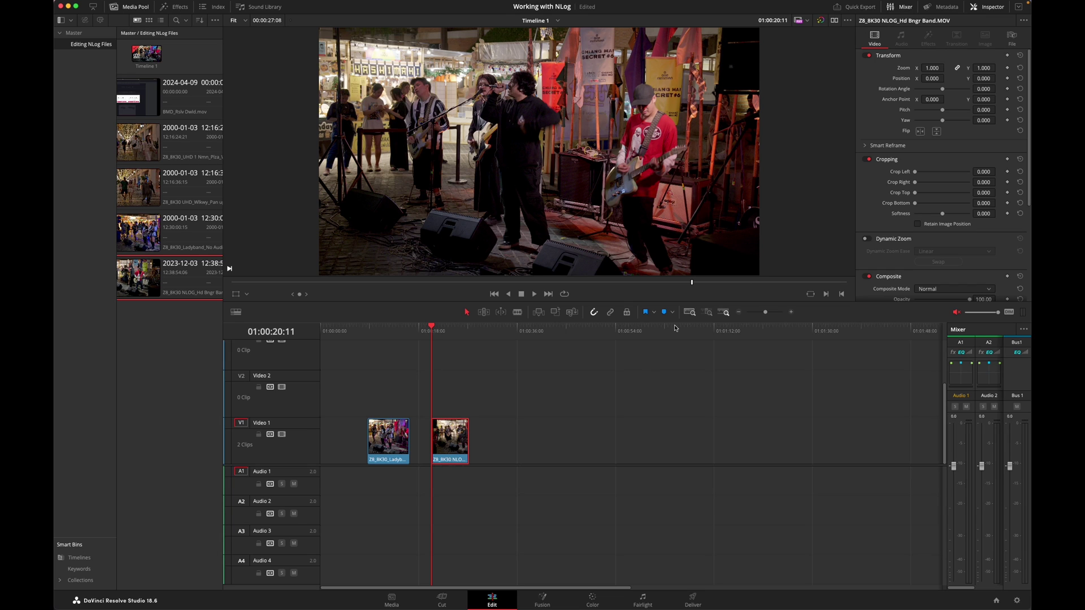
left_click(593, 600)
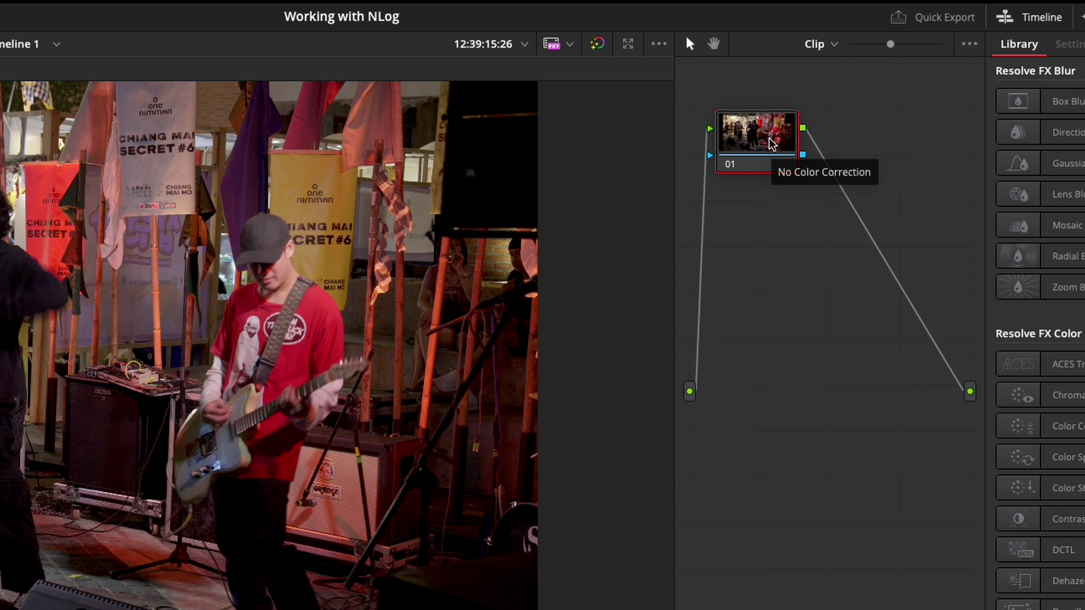
Use node 01's Add Node > Add Serial option to create node 02
right_click(756, 70)
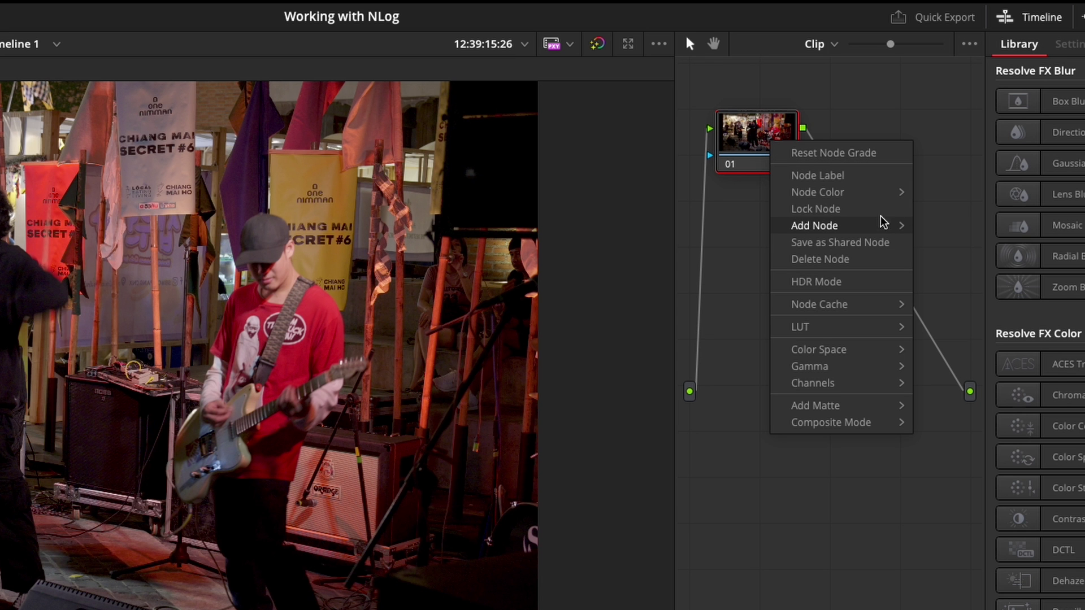
mouse_move(883, 224)
left_click(933, 224)
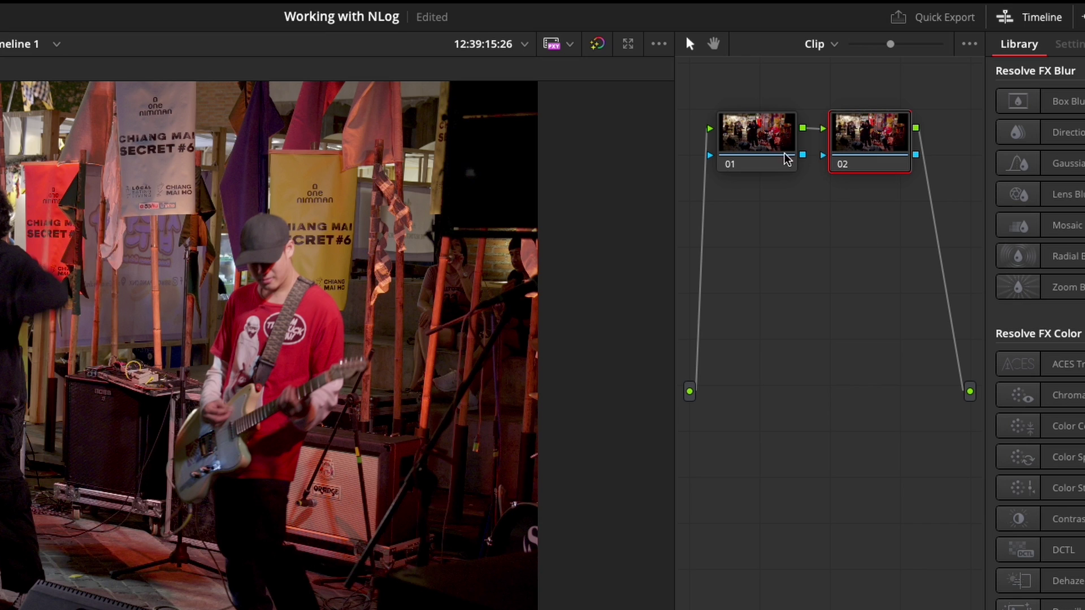
Raise node 01's Gain to 1.10 and pop the Waveform scope out into a floating window
left_click(766, 148)
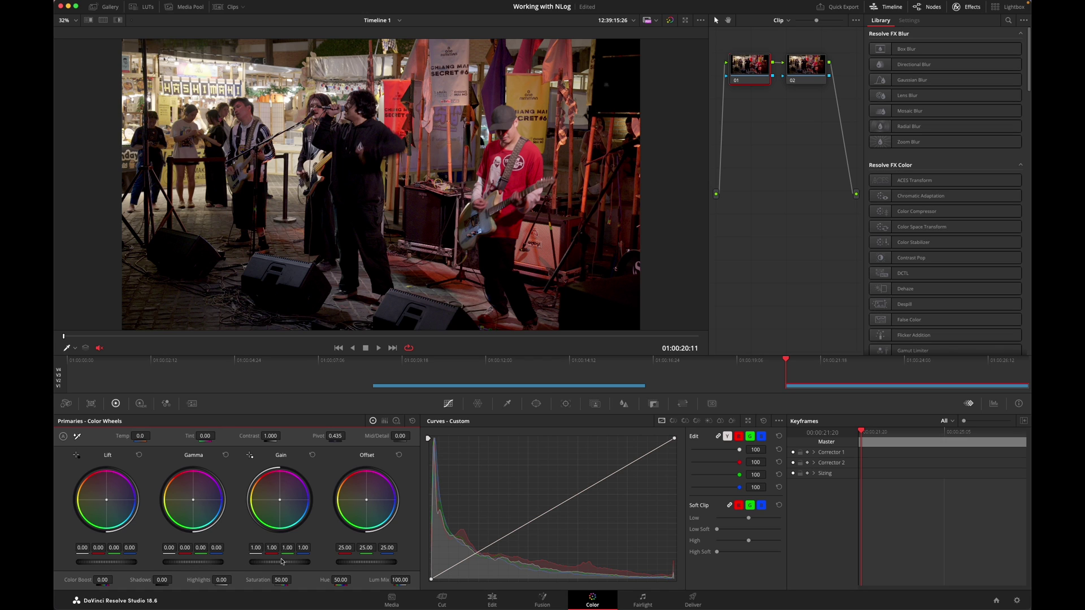
left_click_drag(278, 562, 289, 562)
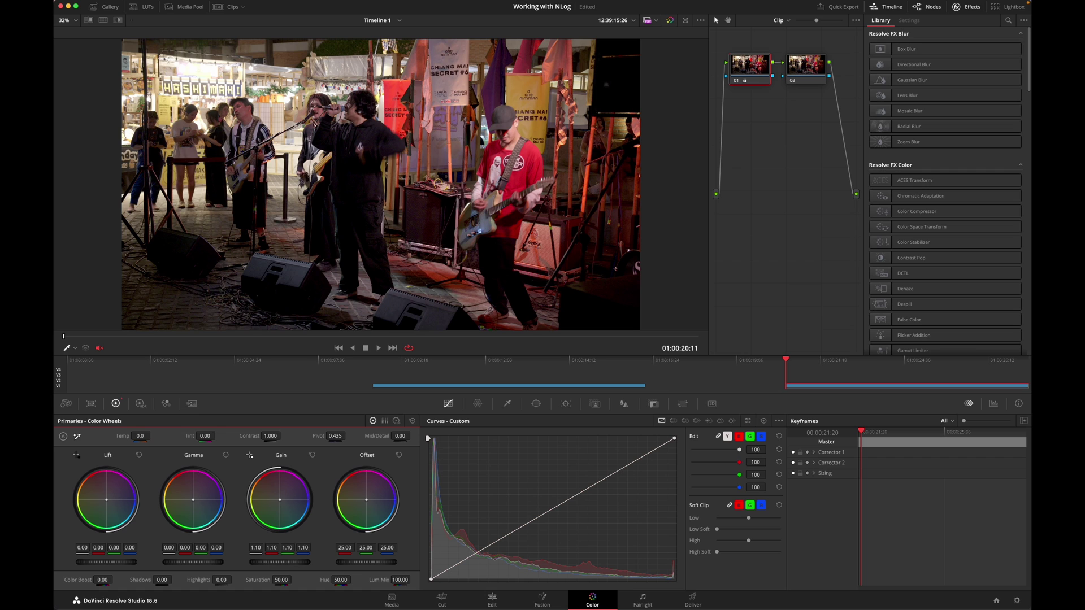
left_click(993, 403)
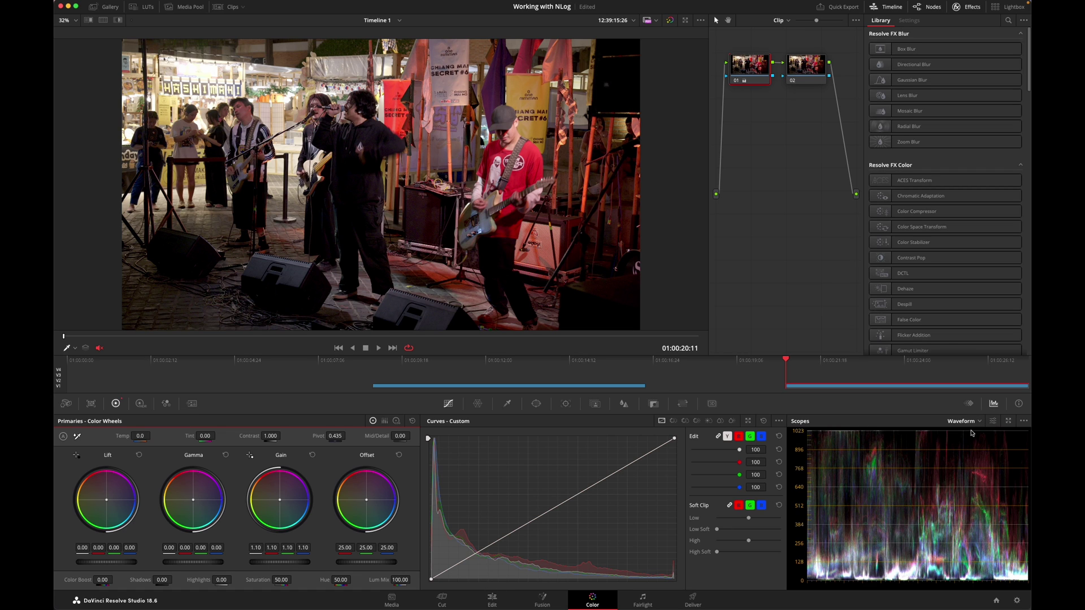
left_click(1008, 421)
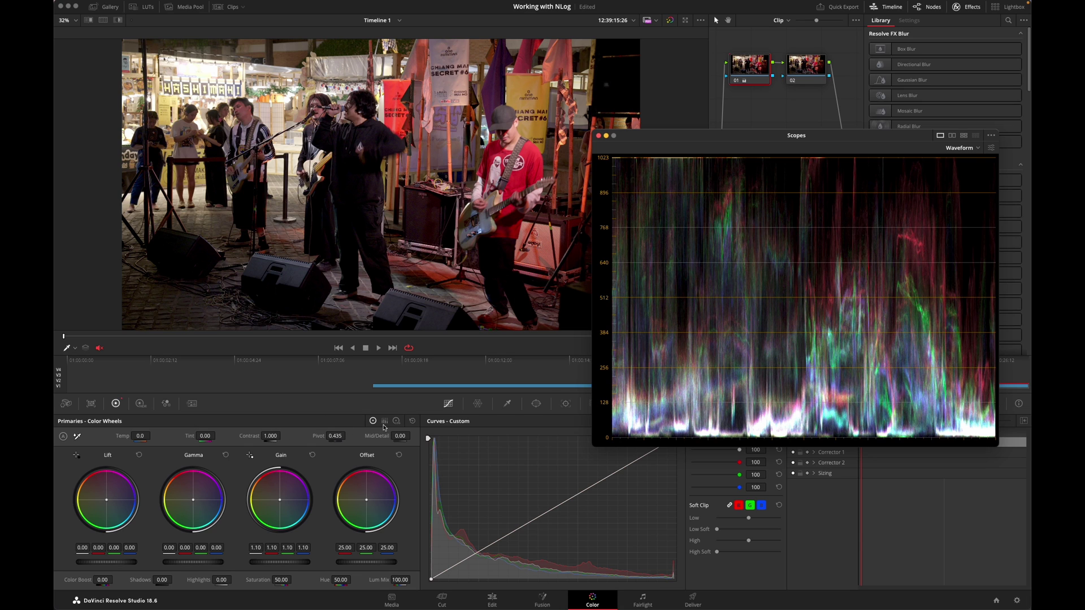
Reset the primaries, lower contrast to 0.908, settle lift and gamma near zero, and raise offset to 28.45
left_click(412, 421)
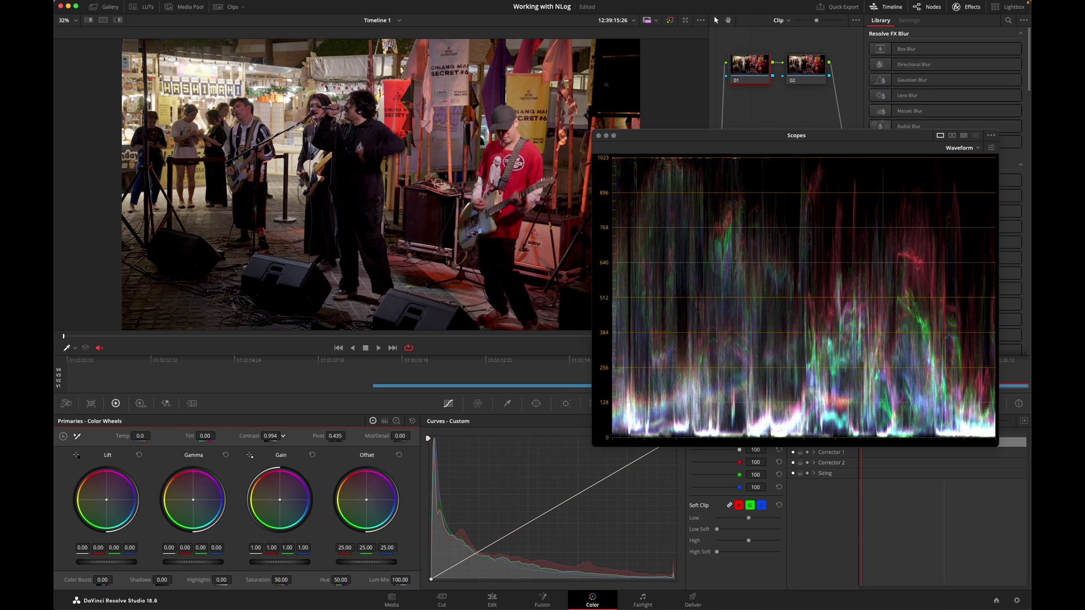
left_click_drag(249, 436, 232, 436)
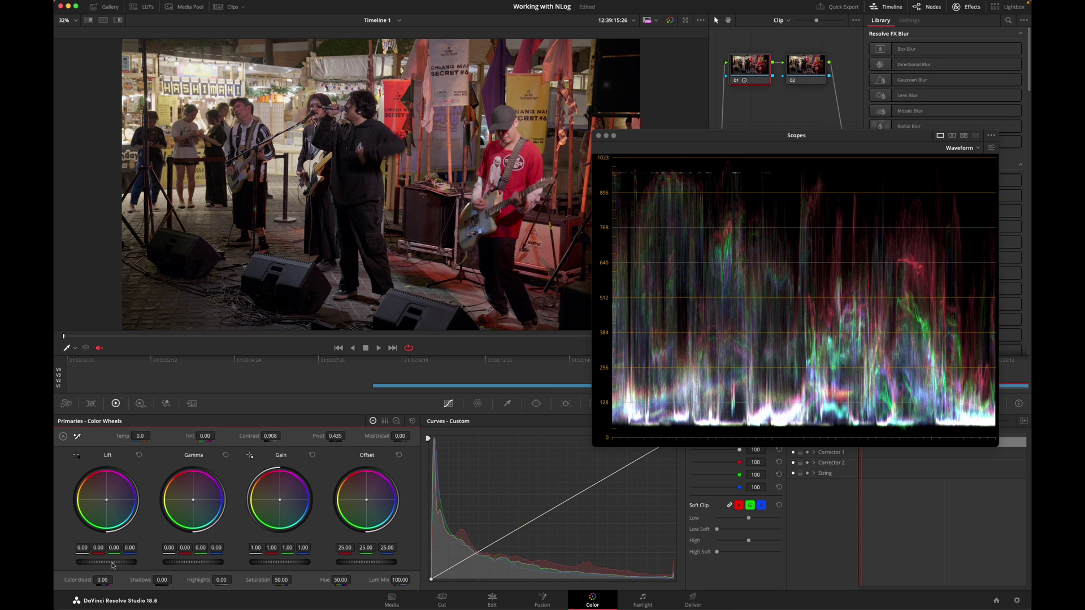
left_click_drag(106, 562, 88, 564)
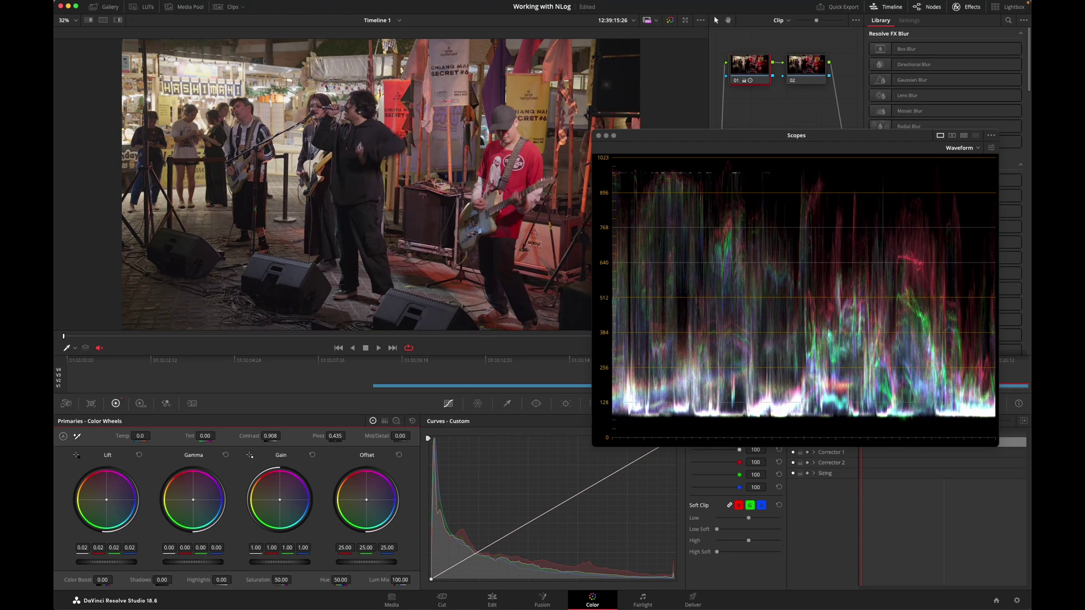
mouse_move(183, 562)
left_mouse_down()
mouse_move(193, 563)
mouse_move(178, 563)
left_mouse_up()
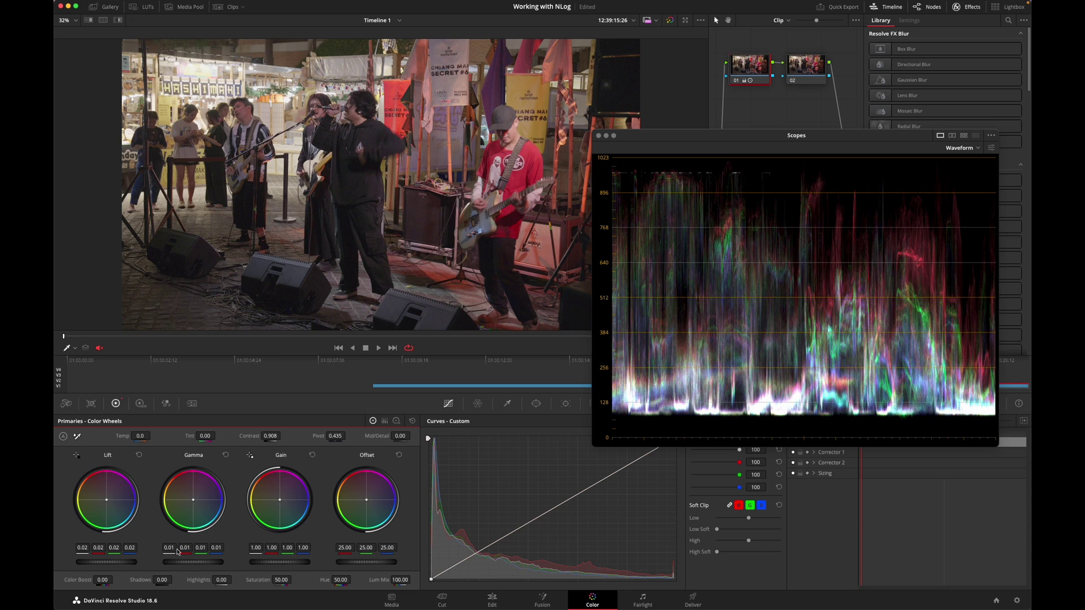
left_click(139, 455)
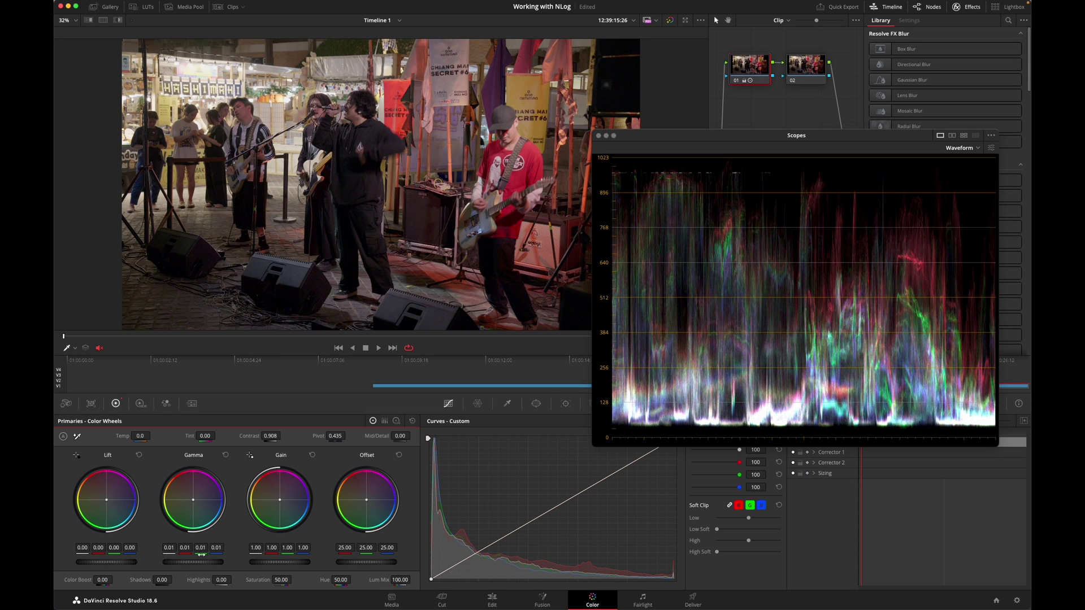
left_click_drag(202, 563, 192, 563)
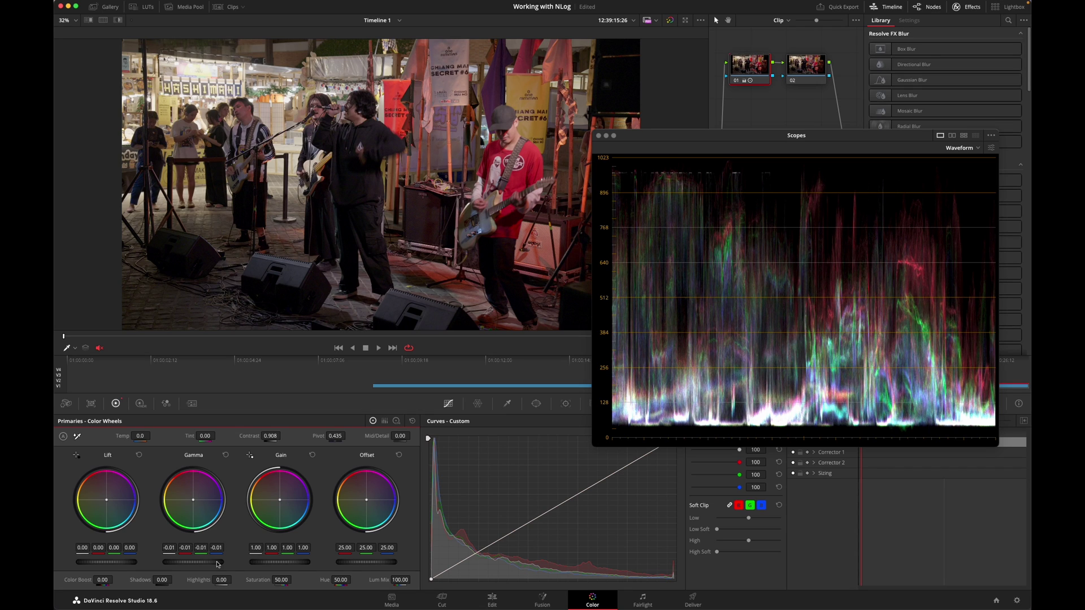
left_click_drag(118, 563, 115, 563)
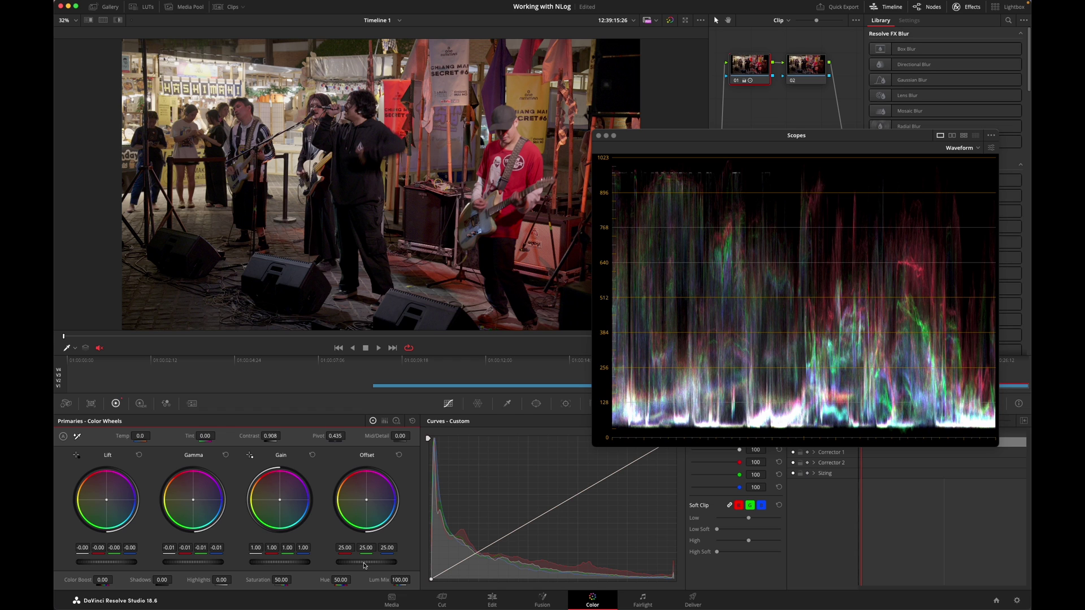
left_click_drag(364, 563, 378, 563)
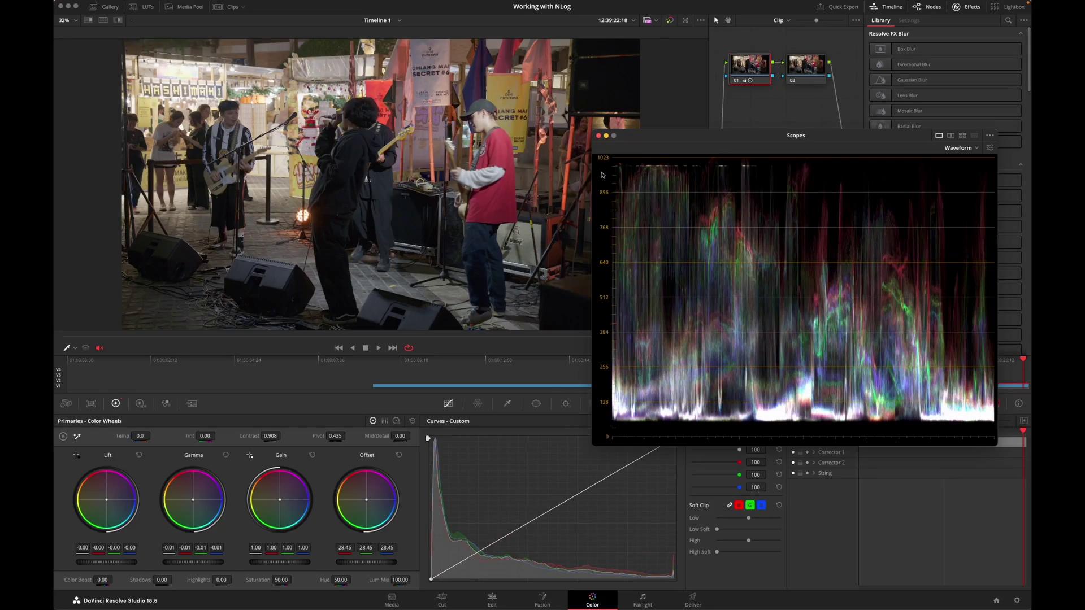
Dock the scope, then set Color science to DaVinci YRGB in Color Management and save
left_click(598, 135)
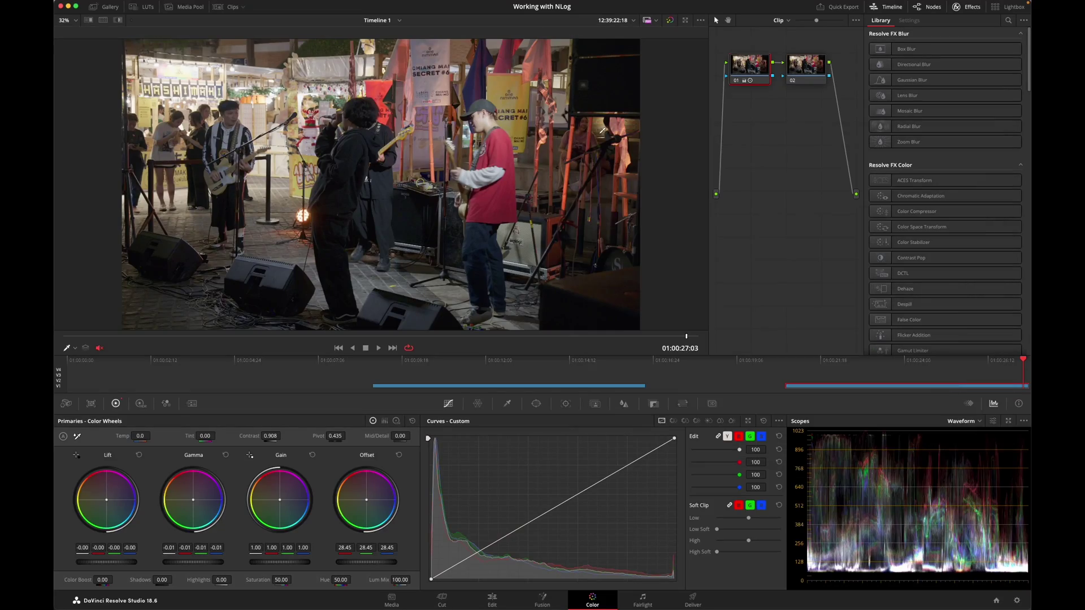
left_click(1016, 601)
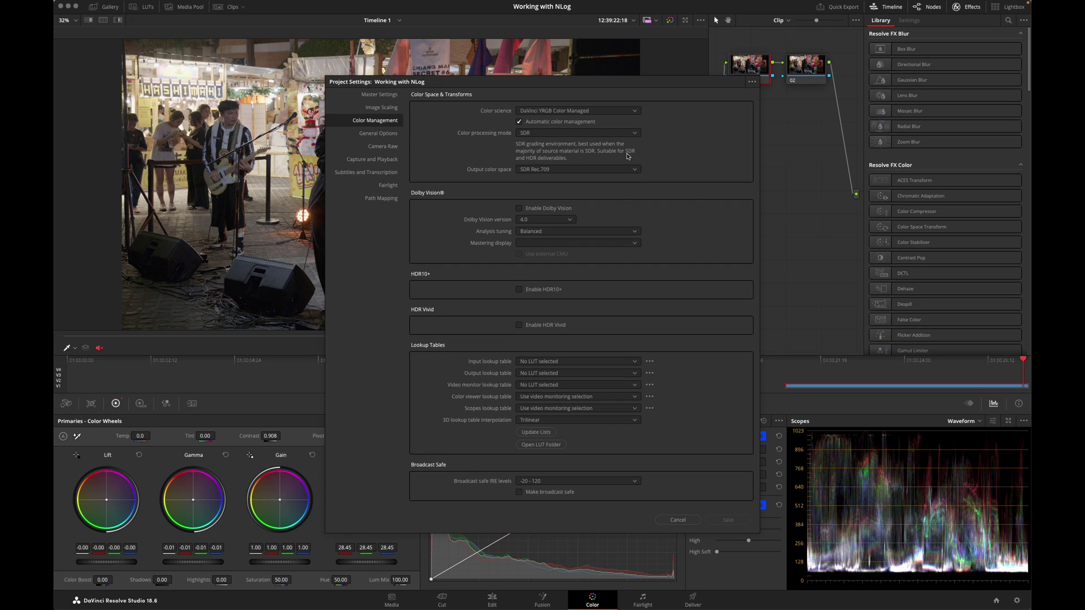
left_click(635, 110)
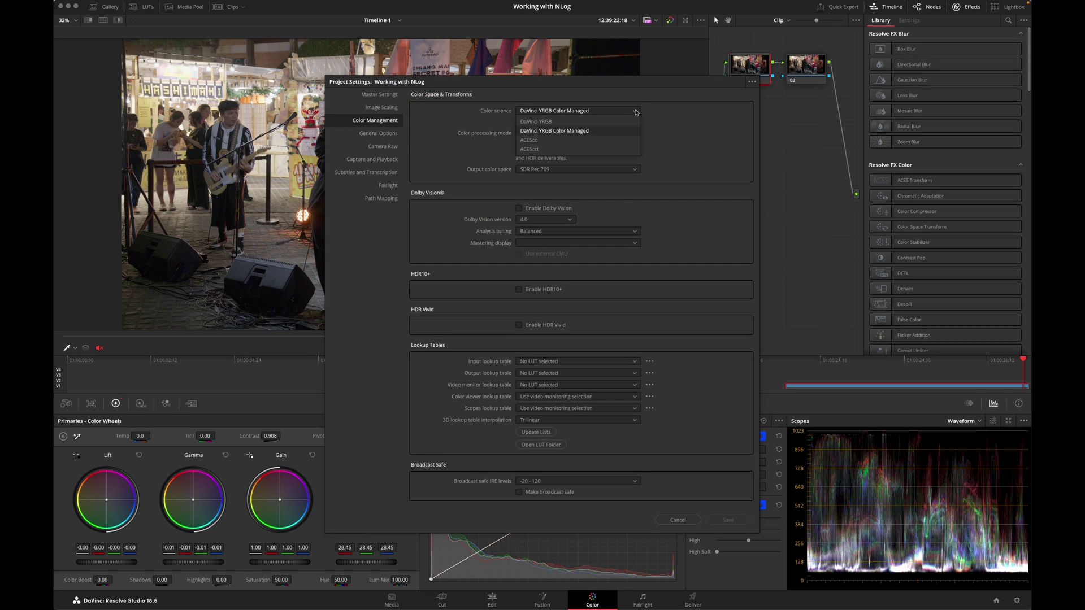
left_click(573, 124)
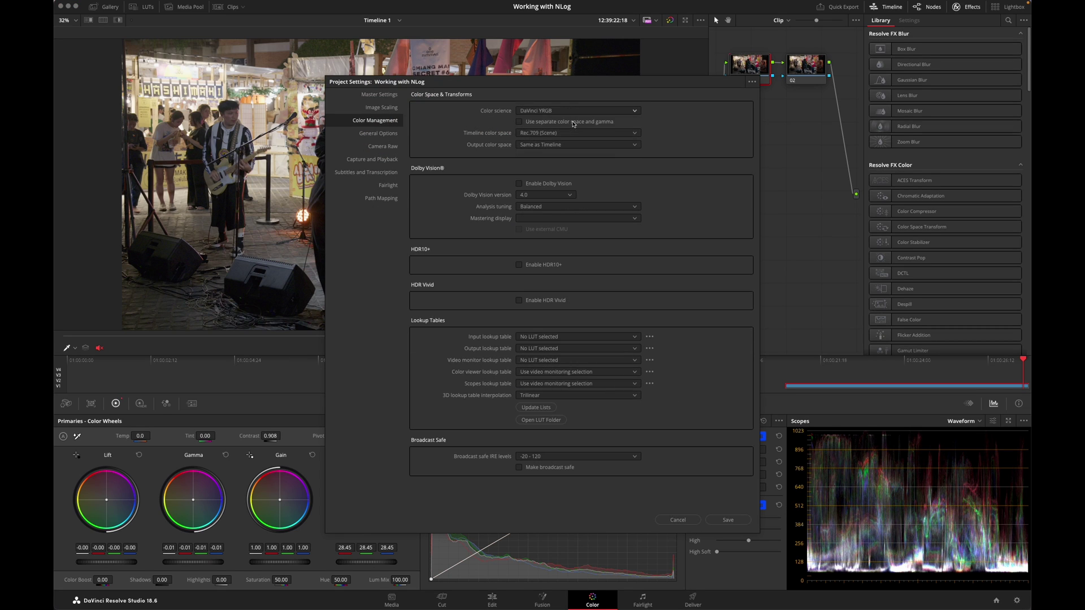
left_click(729, 520)
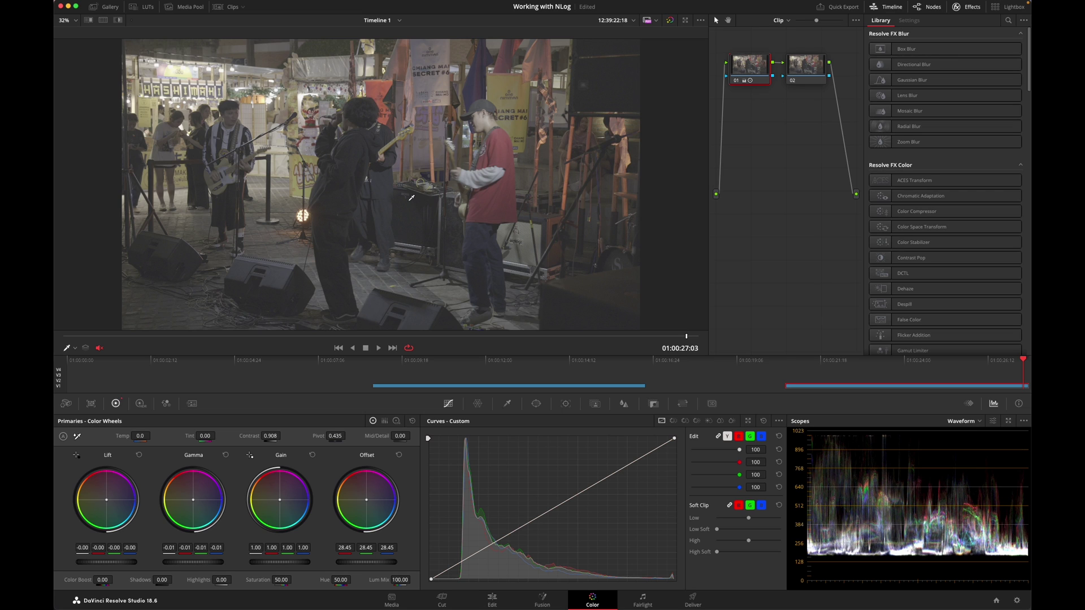
Reset node 01's primary wheels to default and open the LUT library's Nikon folder
left_click(412, 421)
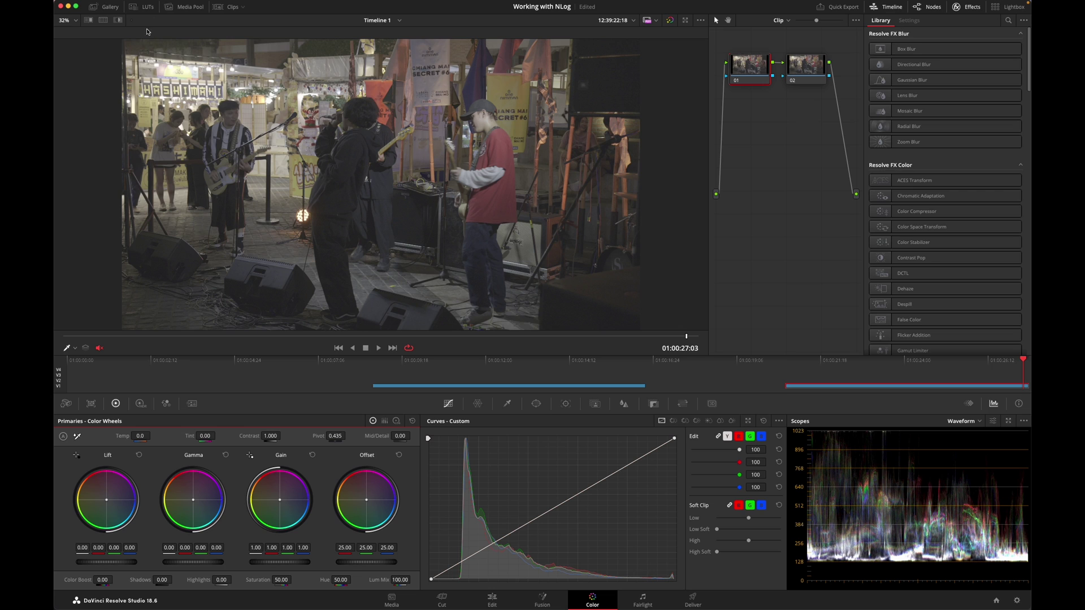
left_click(147, 8)
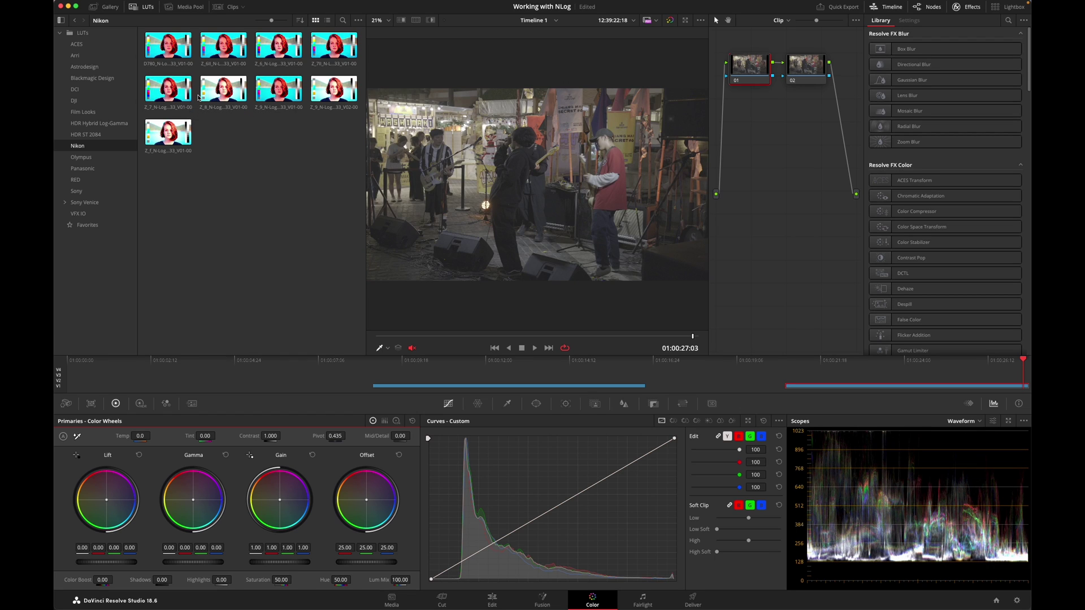
Apply the Z_8_N-Log-Full_to_REC709 LUT to node 02 and close the LUT library
left_click(805, 70)
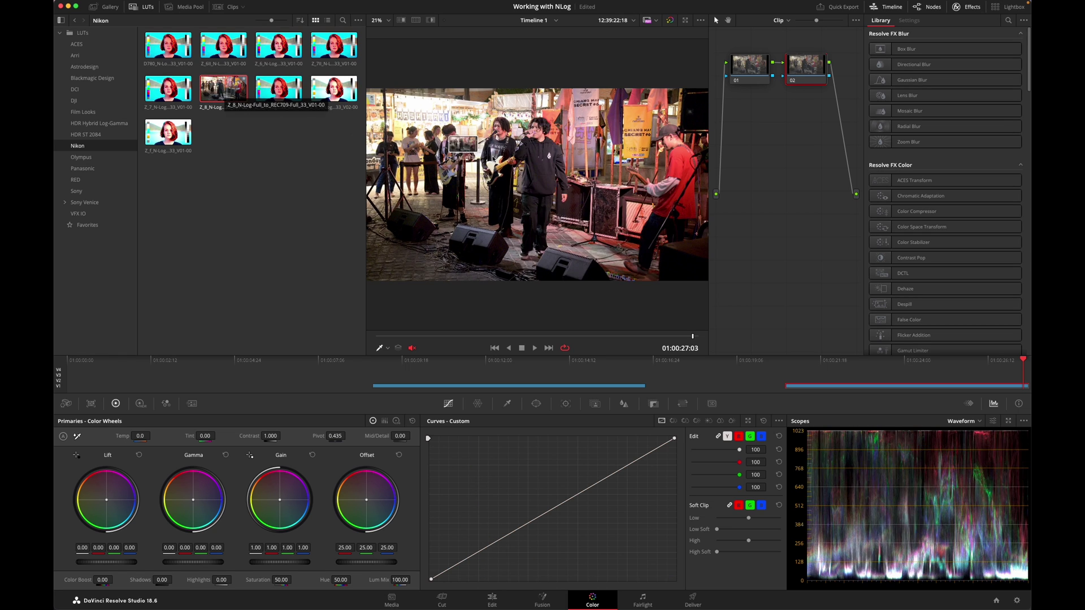
double_click(242, 80)
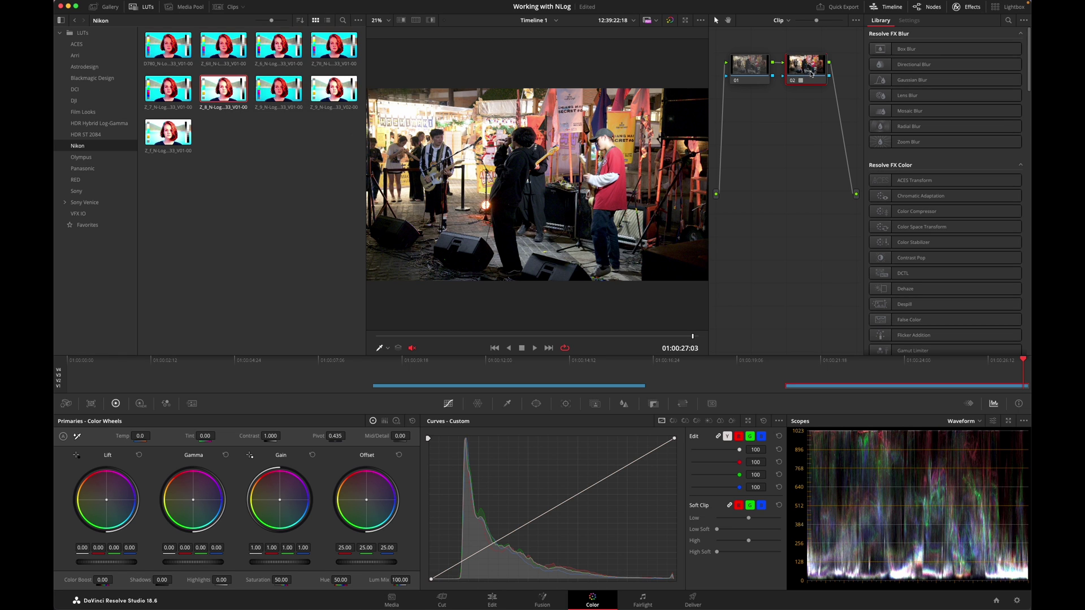
left_click_drag(240, 95, 841, 79)
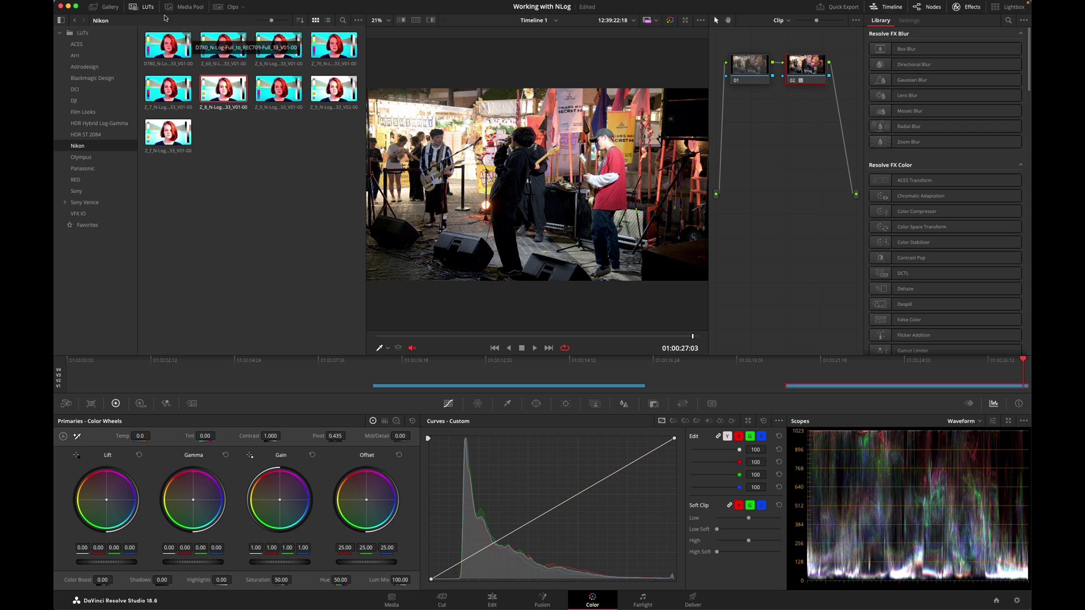
left_click(147, 7)
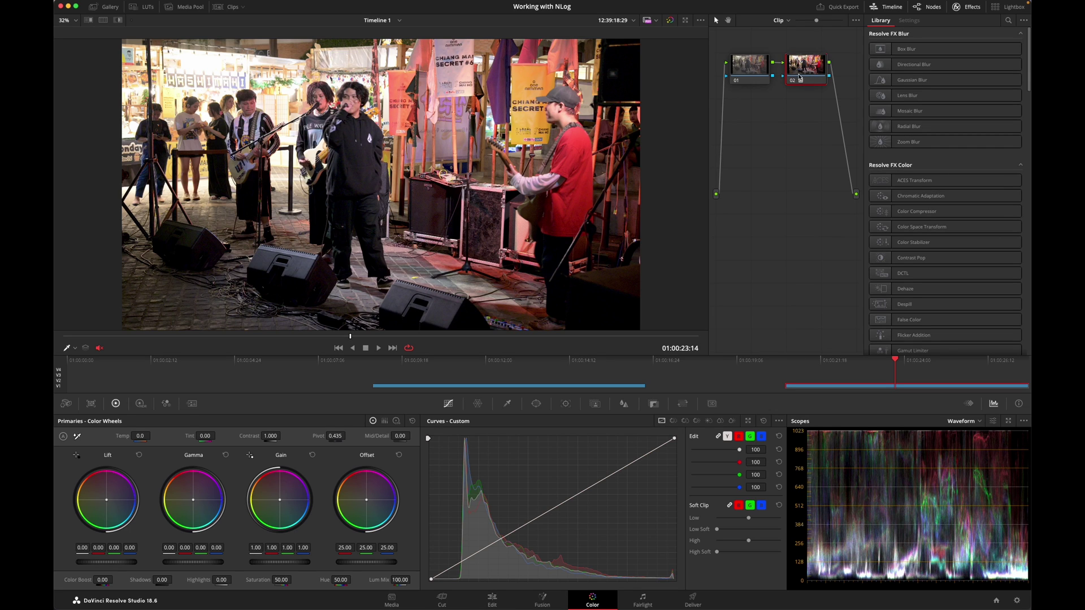
Set node 01 to gamma -0.02, gain 1.06, offset 27.20 and contrast 0.934, with lift reset to zero
left_click(747, 72)
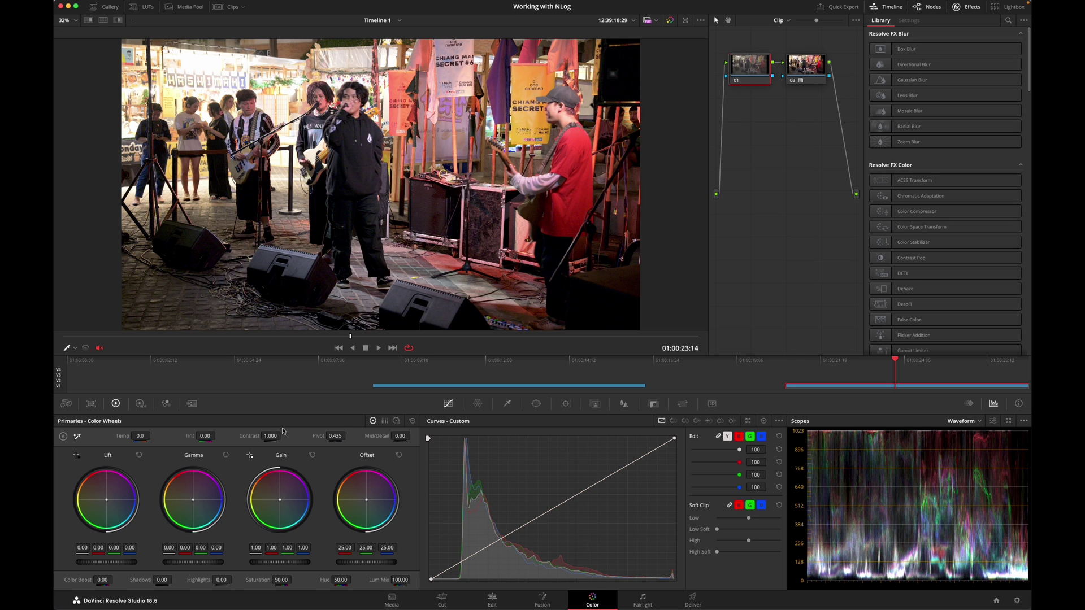
mouse_move(105, 563)
left_mouse_down()
mouse_move(118, 563)
mouse_move(104, 564)
left_mouse_up()
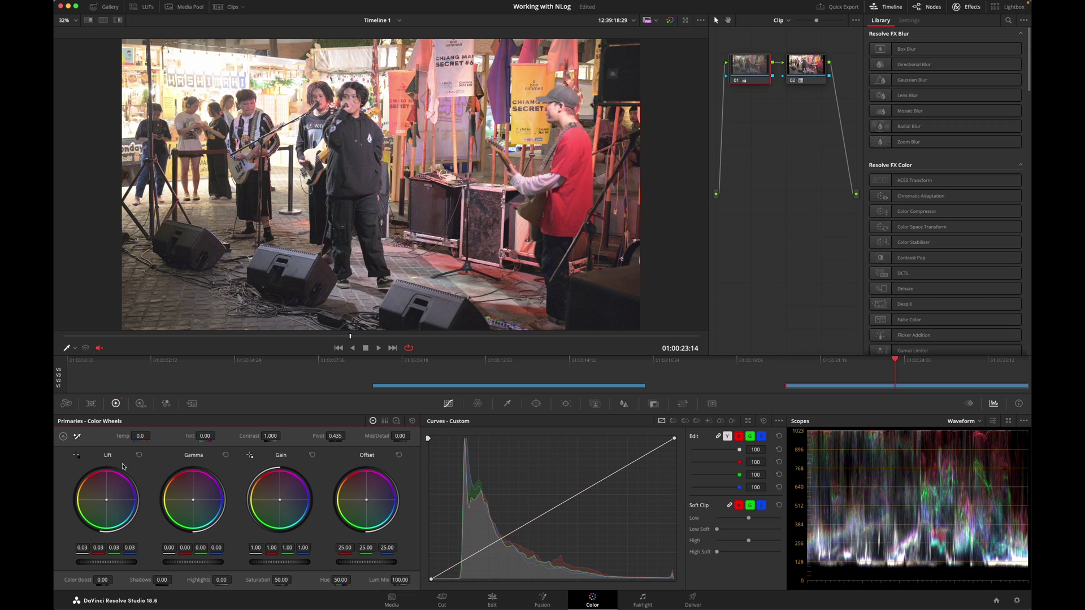
left_click(139, 455)
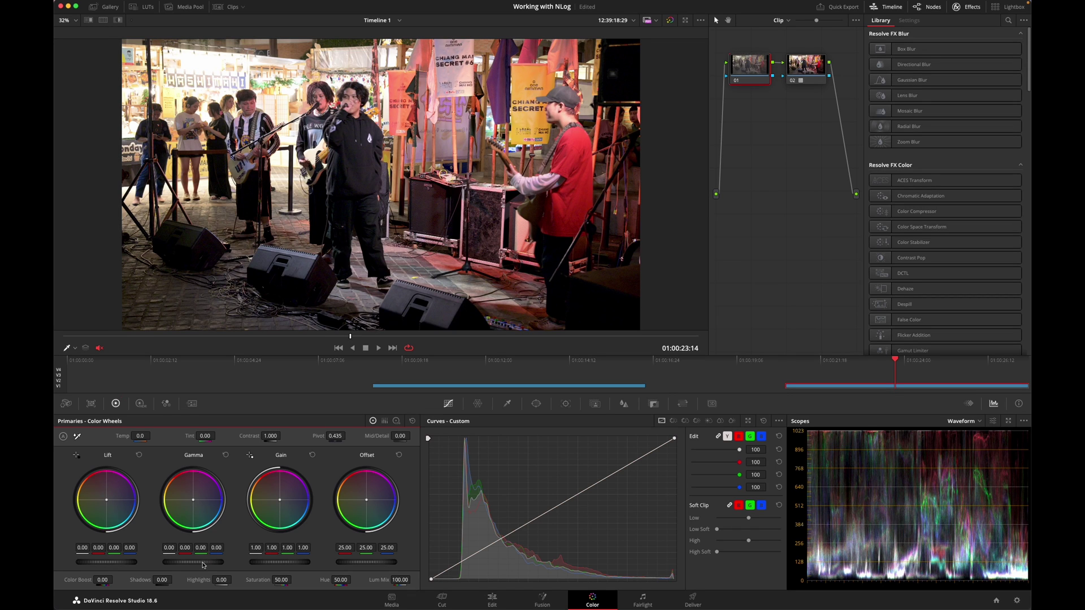
left_click_drag(203, 565, 199, 564)
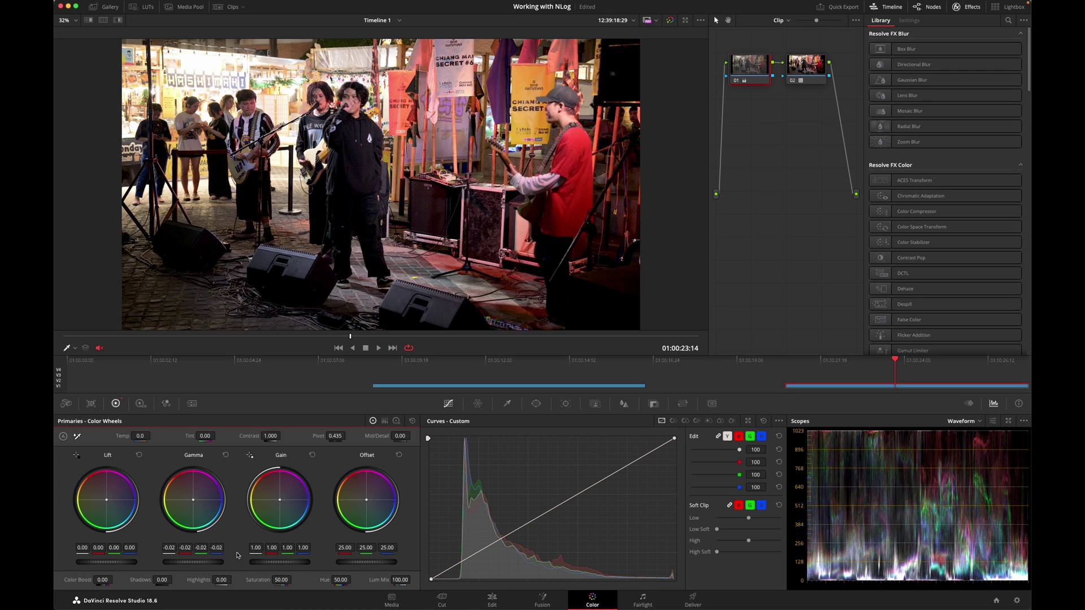
left_click_drag(291, 562, 301, 564)
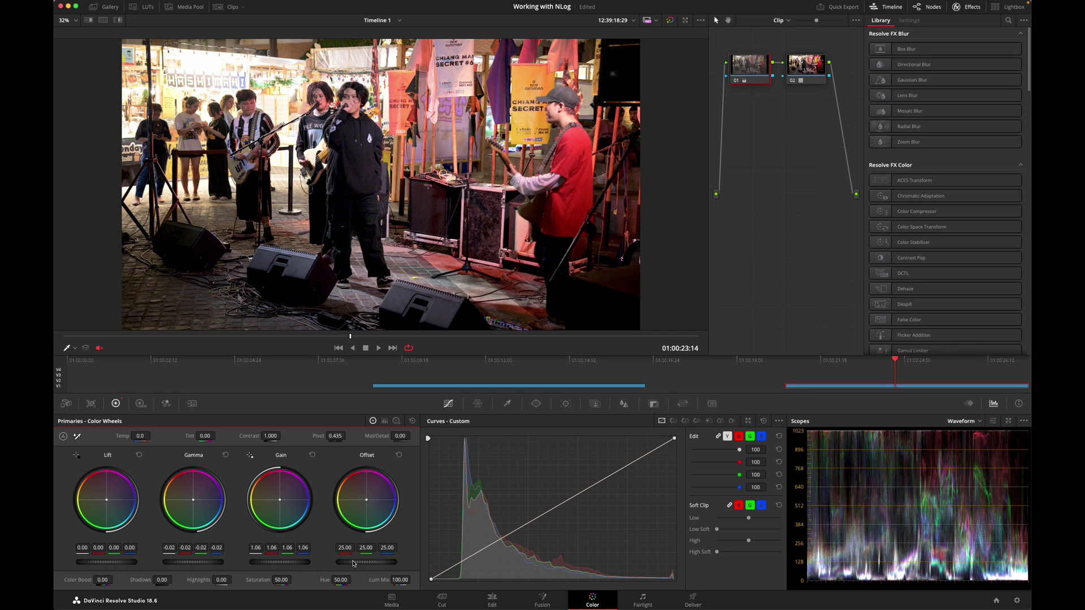
left_click_drag(354, 563, 373, 564)
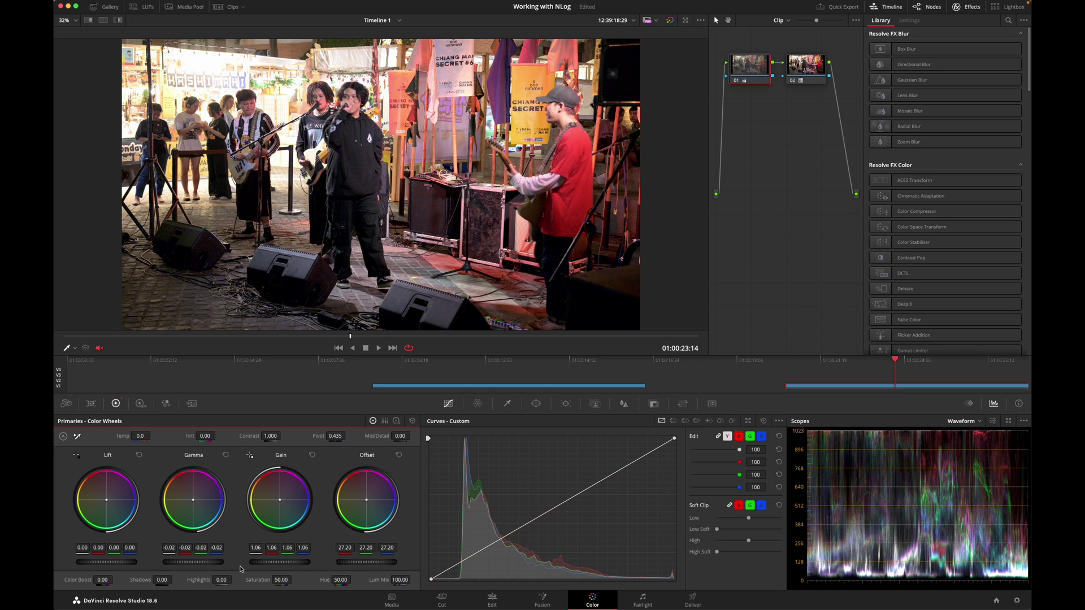
left_click_drag(124, 563, 120, 563)
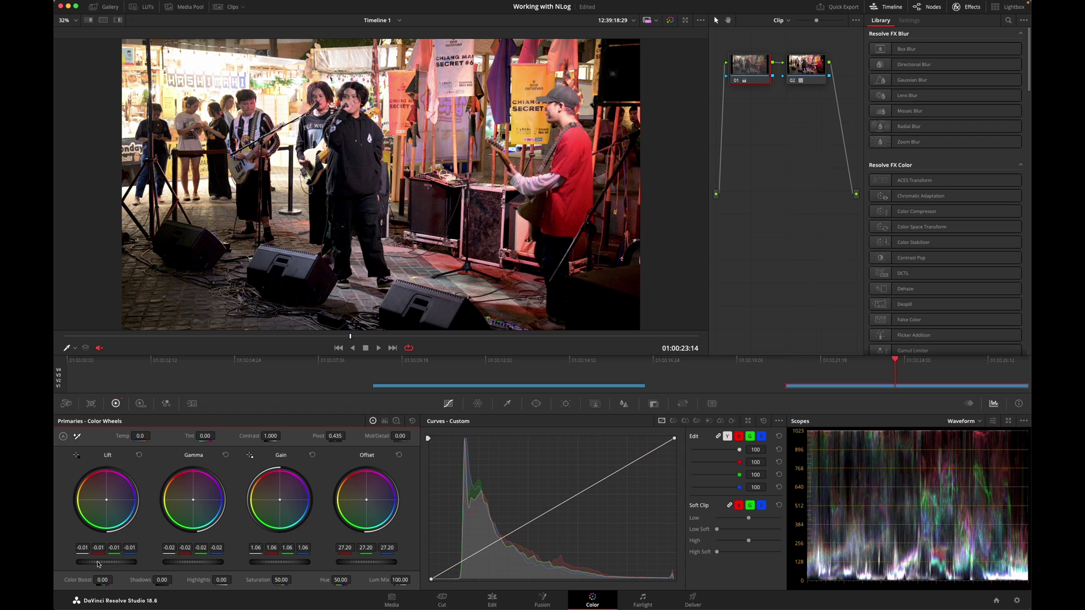
left_click_drag(92, 563, 90, 563)
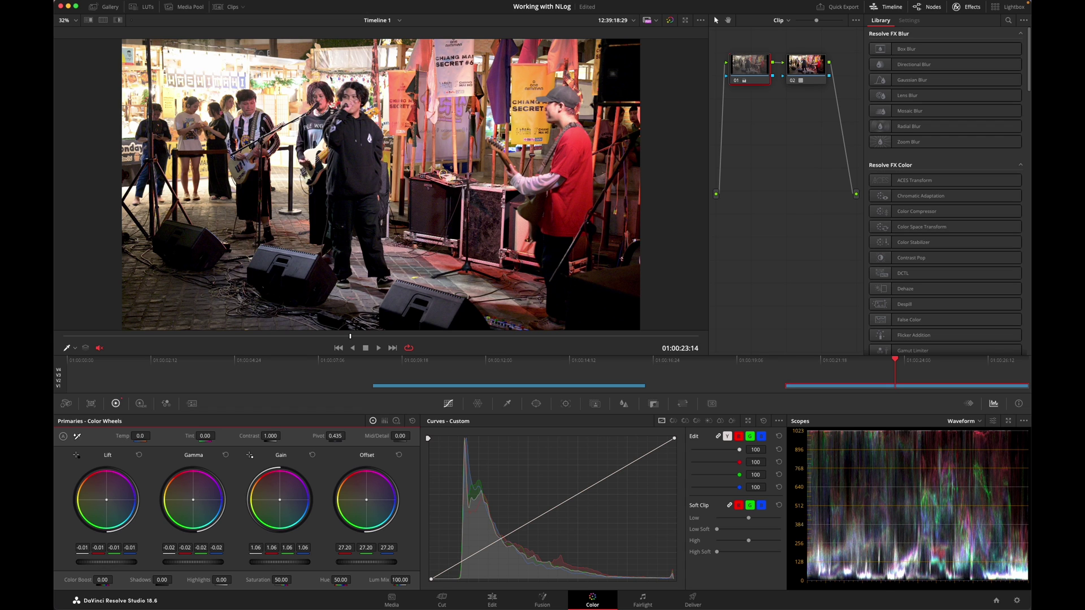
left_click(139, 455)
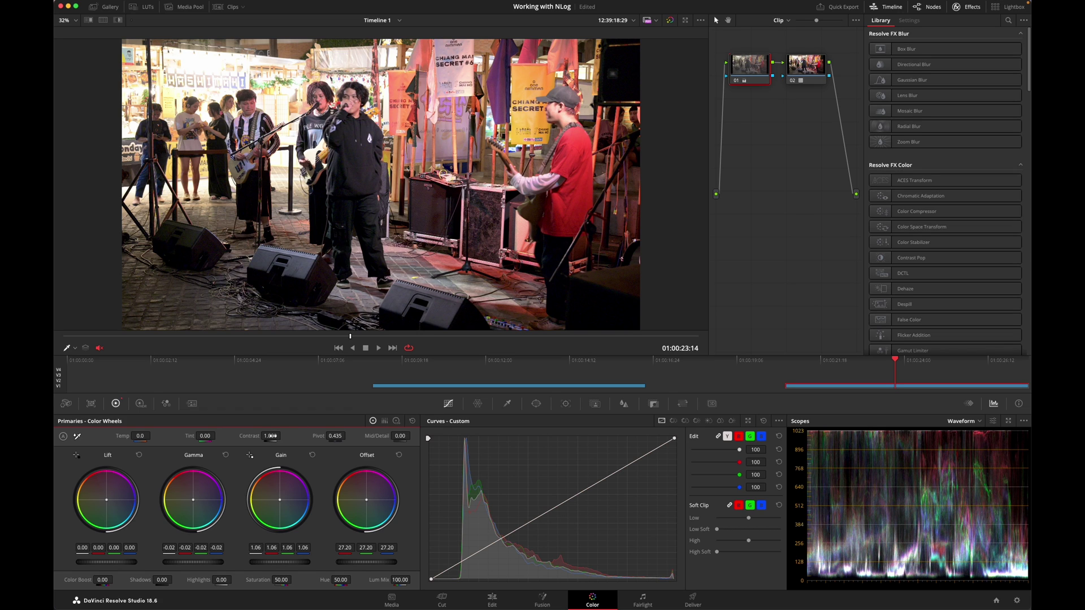
left_click_drag(282, 436, 272, 436)
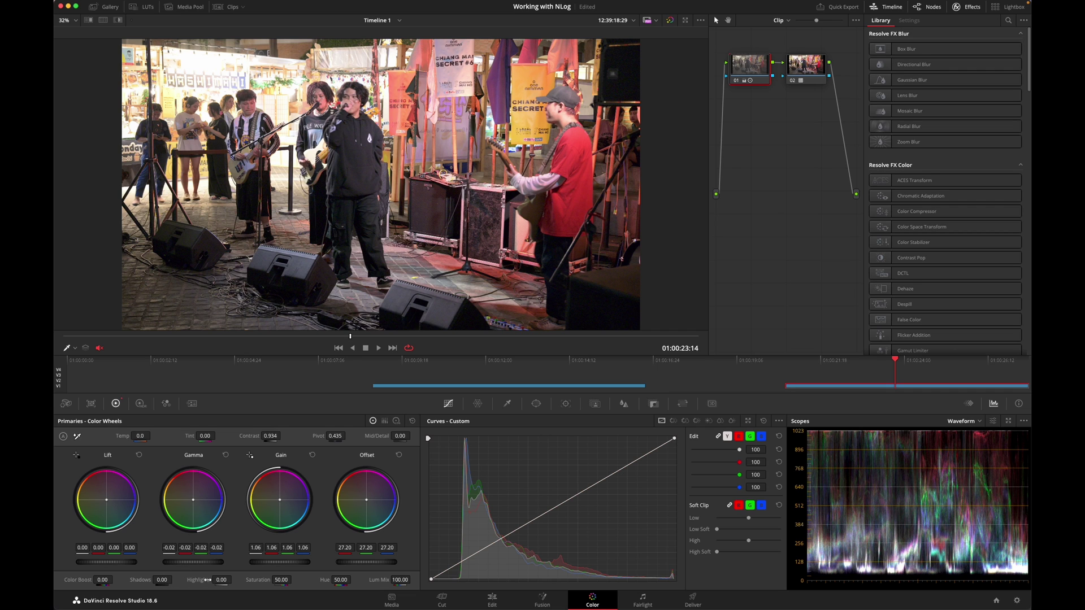
Pull the highlights on node 01 down to -100 and return shadows to 0.00
left_click_drag(221, 580, 234, 580)
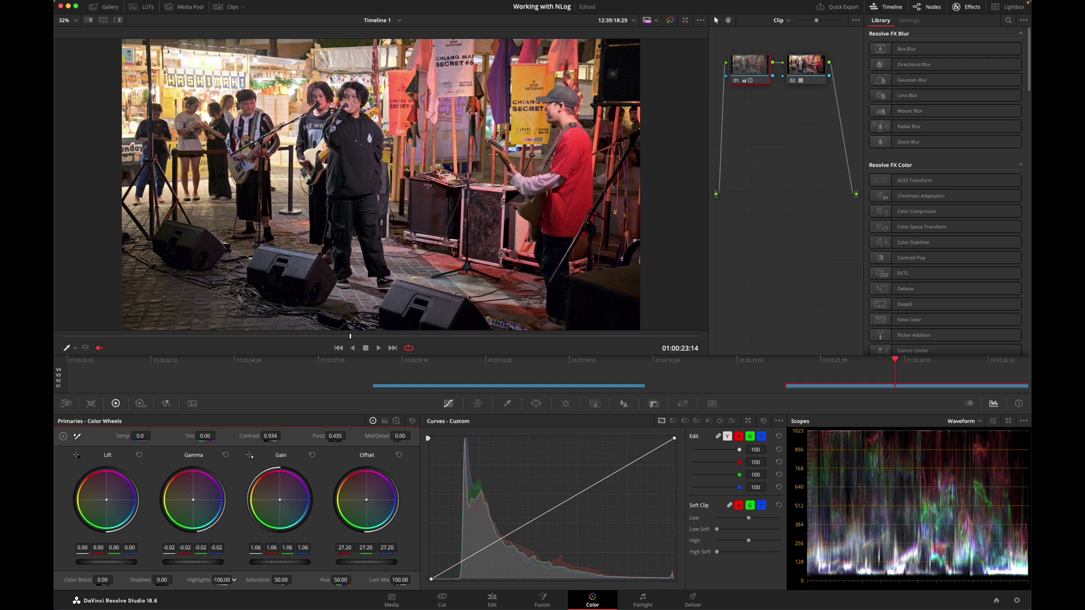
left_click(162, 580)
Ease the highlights on node 01 to about -50, then reset them to 0.00
left_click_drag(192, 580, 196, 582)
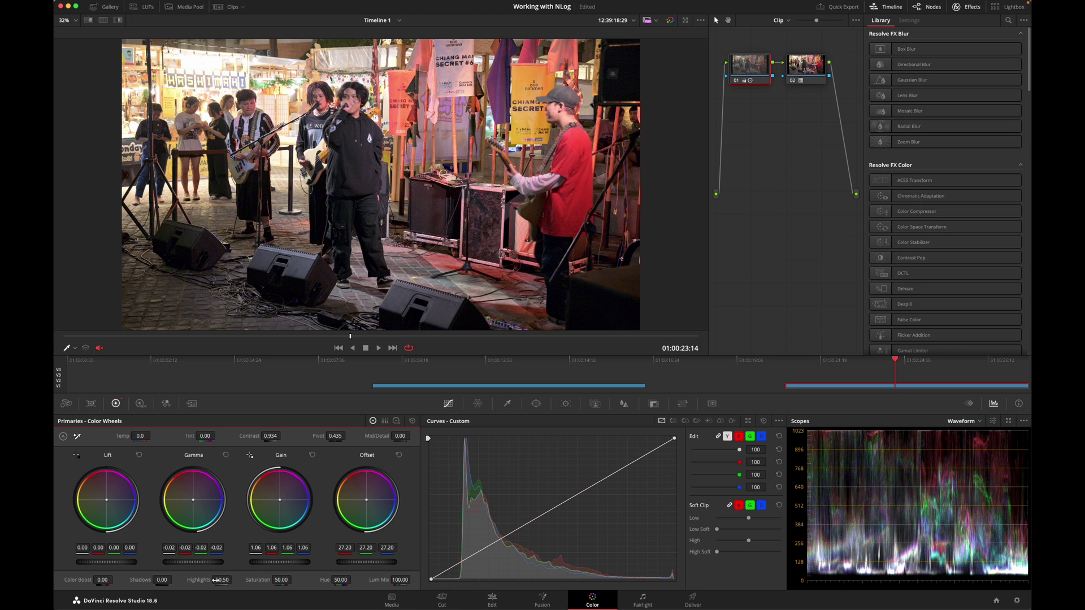
double_click(196, 580)
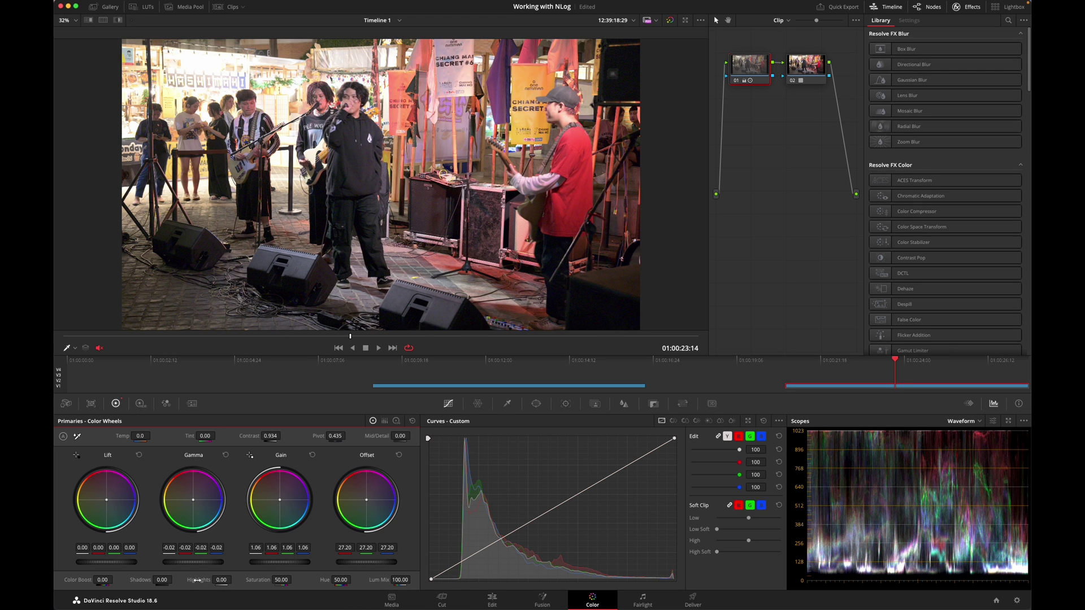